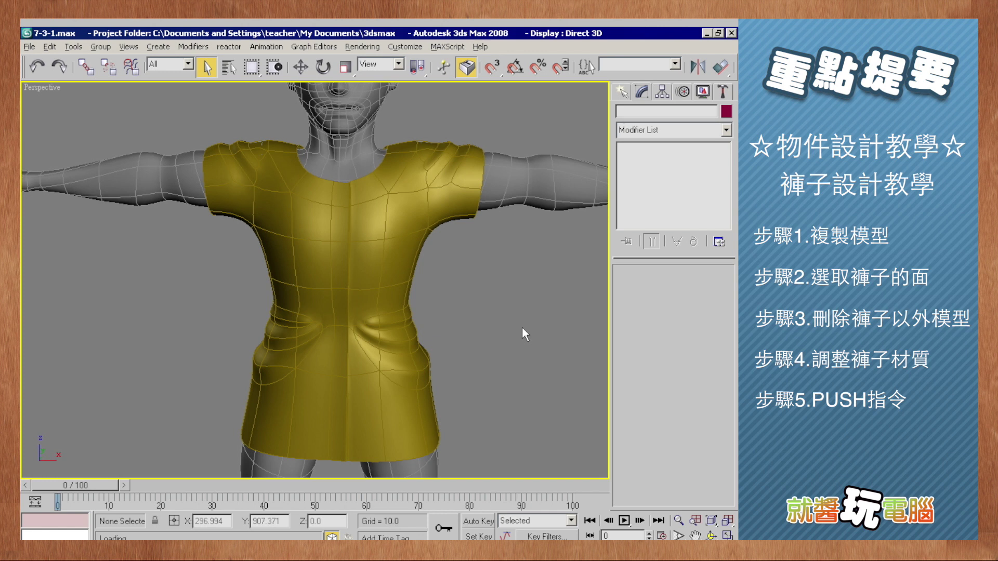
- Pan the view over the legs and bring up the Display panel's Hide and Freeze options
mouse_move(521, 326)
middle_mouse_down()
mouse_move(508, 276)
mouse_move(504, 319)
middle_mouse_up()
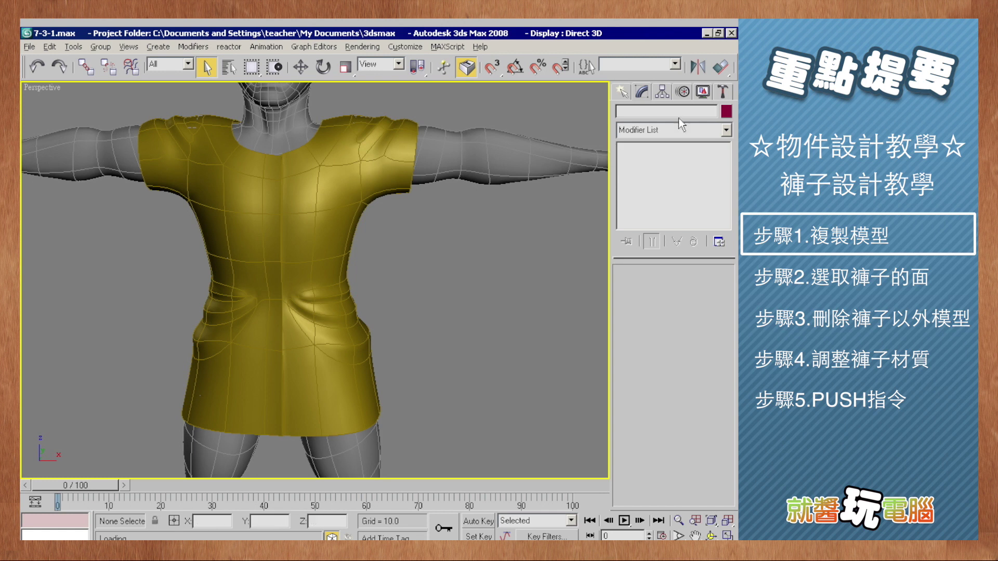
left_click(703, 91)
left_click_drag(615, 355, 615, 354)
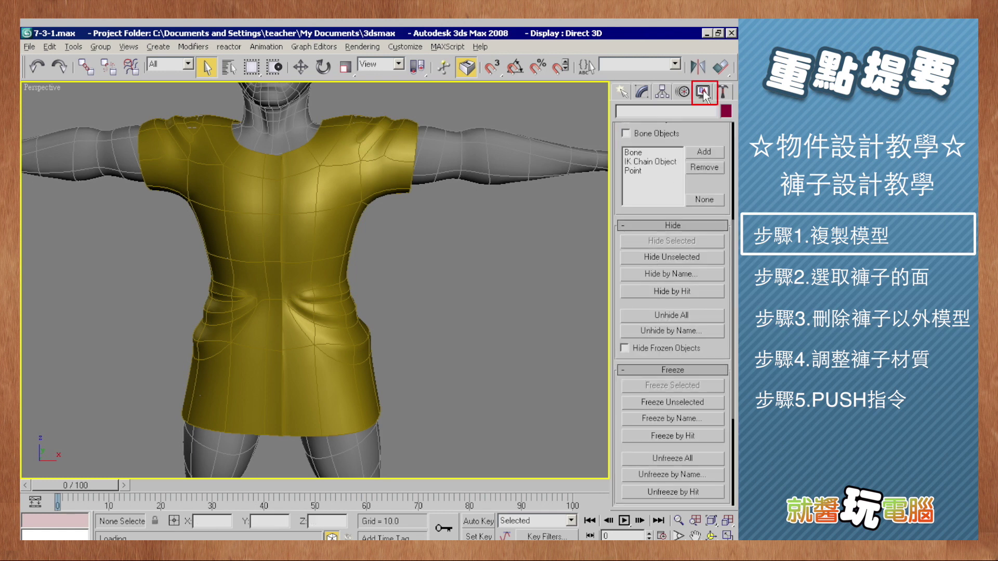
- Unfreeze all objects so the body shades normally, and reframe the body
left_click_drag(616, 263, 621, 117)
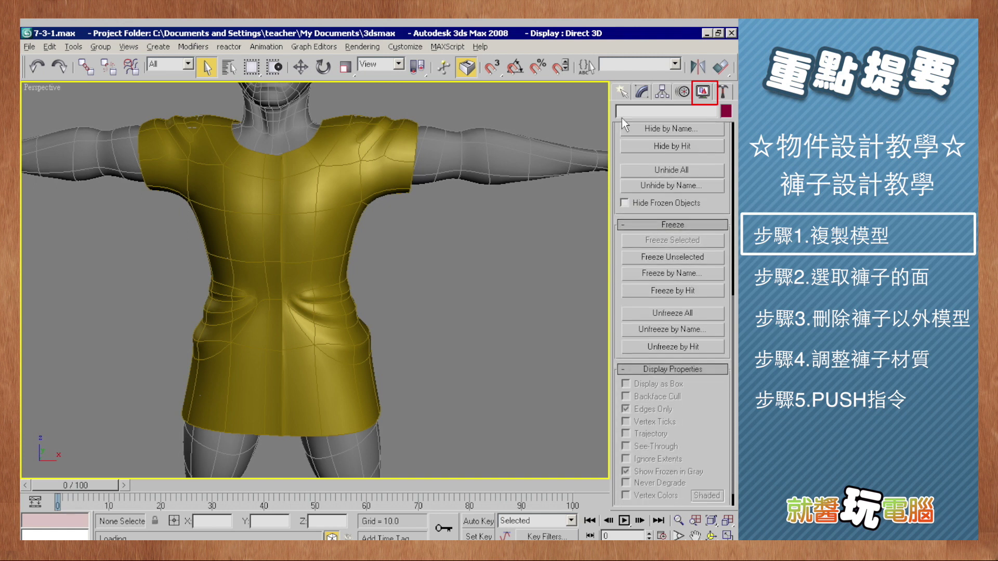
left_click(656, 316)
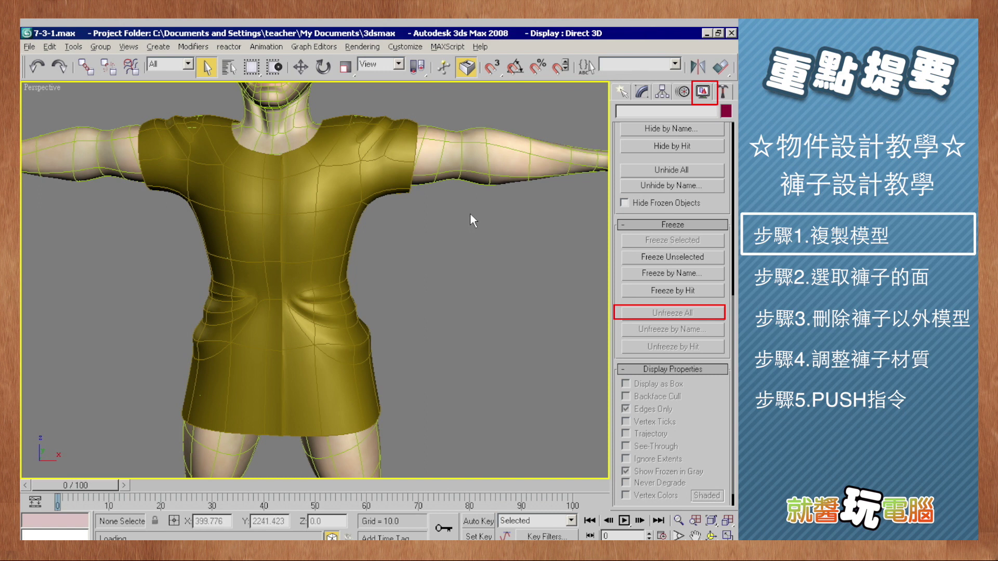
middle_click_drag(449, 243, 441, 240)
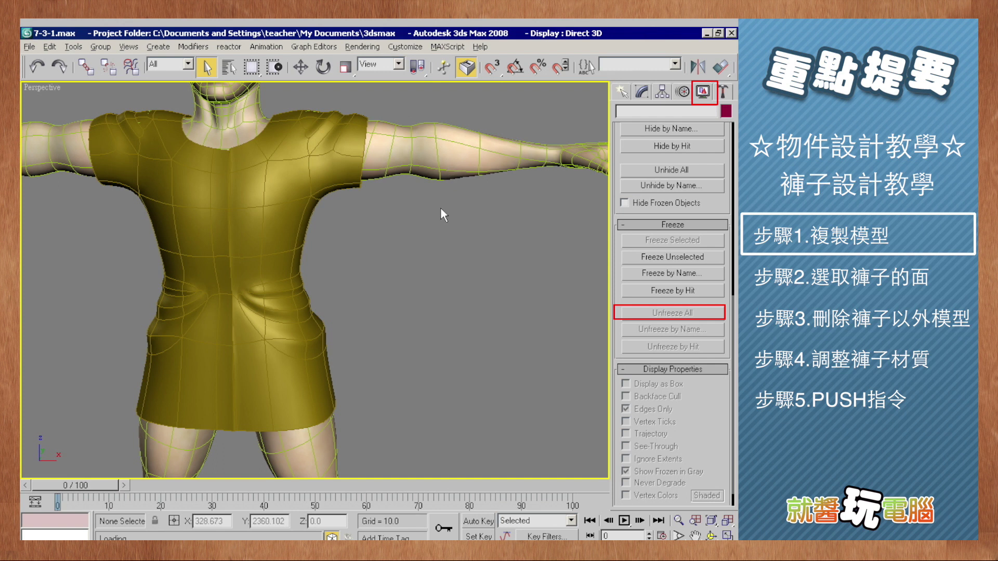
middle_click_drag(441, 208, 396, 254)
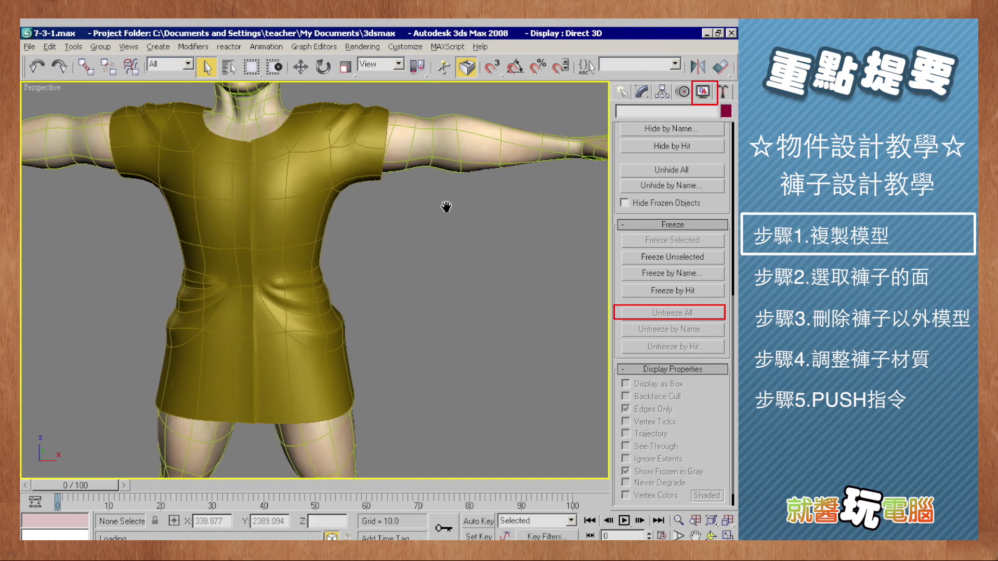
- Hide the yellow shirt Line03 and select the bare body mesh
left_click(338, 323)
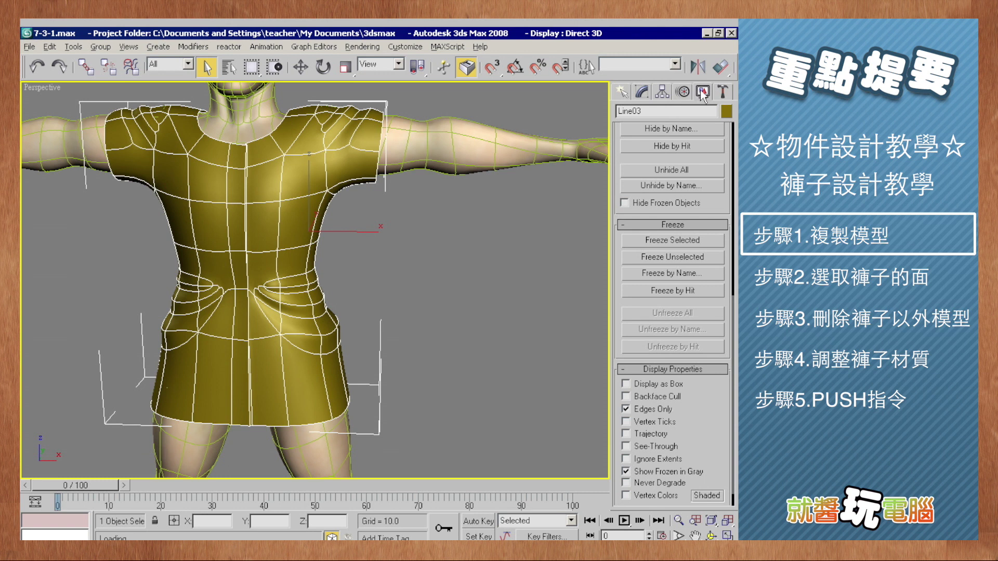
left_click_drag(647, 215, 655, 394)
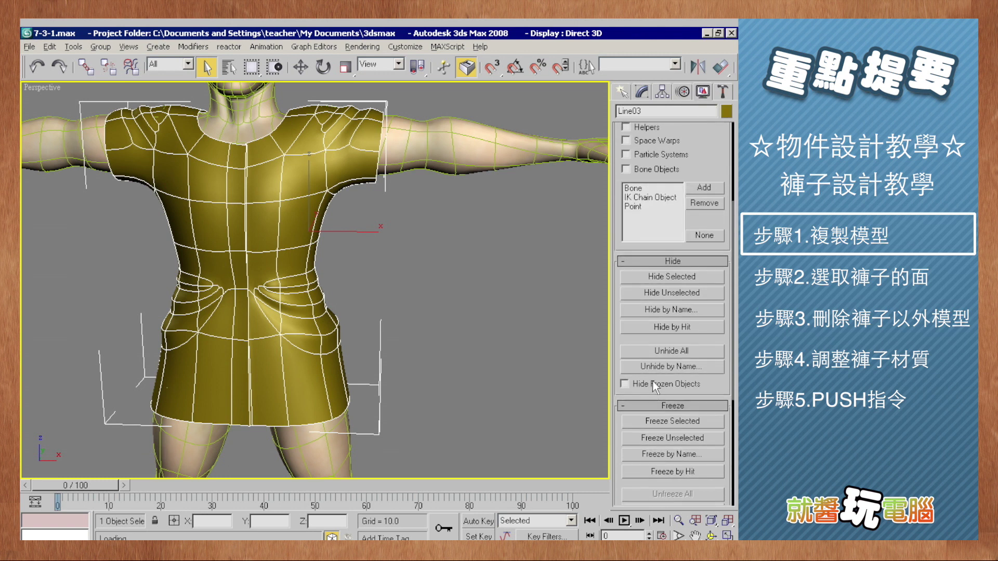
left_click(649, 278)
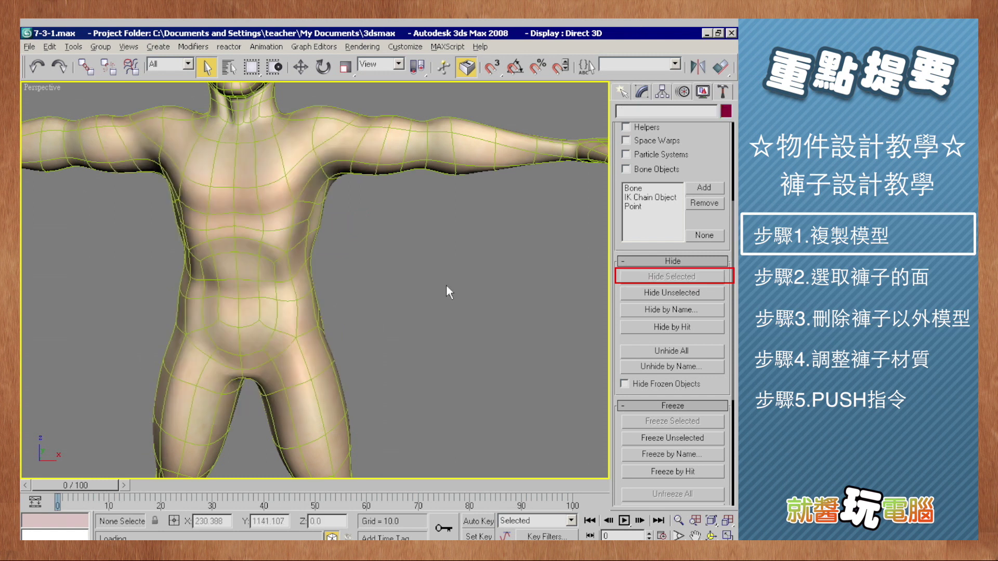
left_click(288, 286)
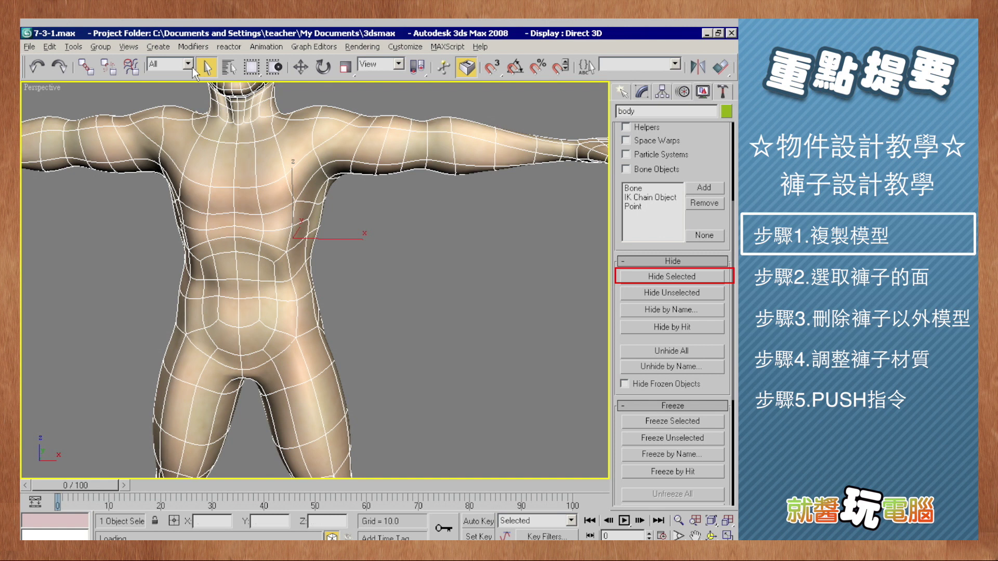
- Clone the body as an independent Copy named body01 and move it right along X
left_click(52, 47)
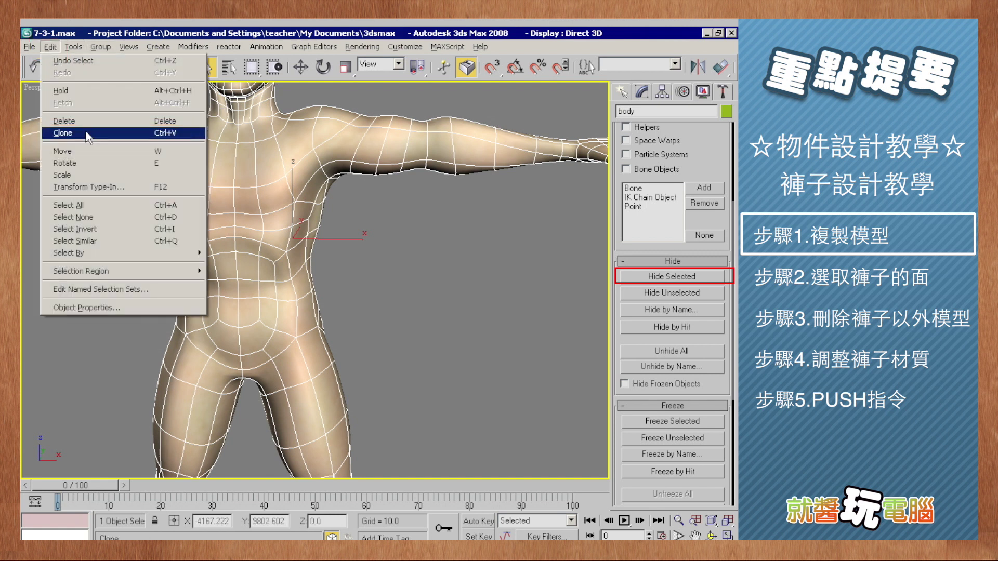
left_click(86, 134)
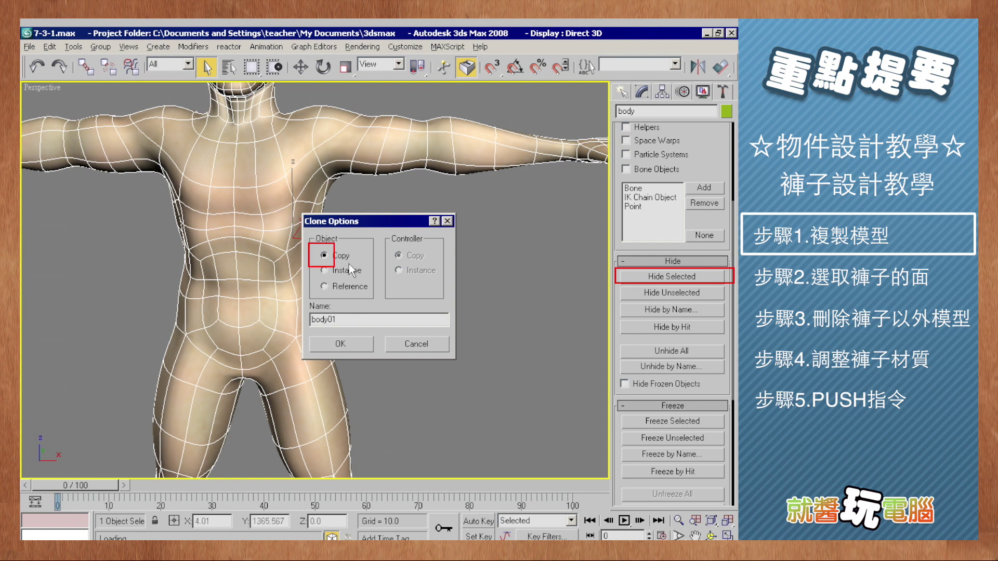
left_click(350, 343)
left_click(301, 68)
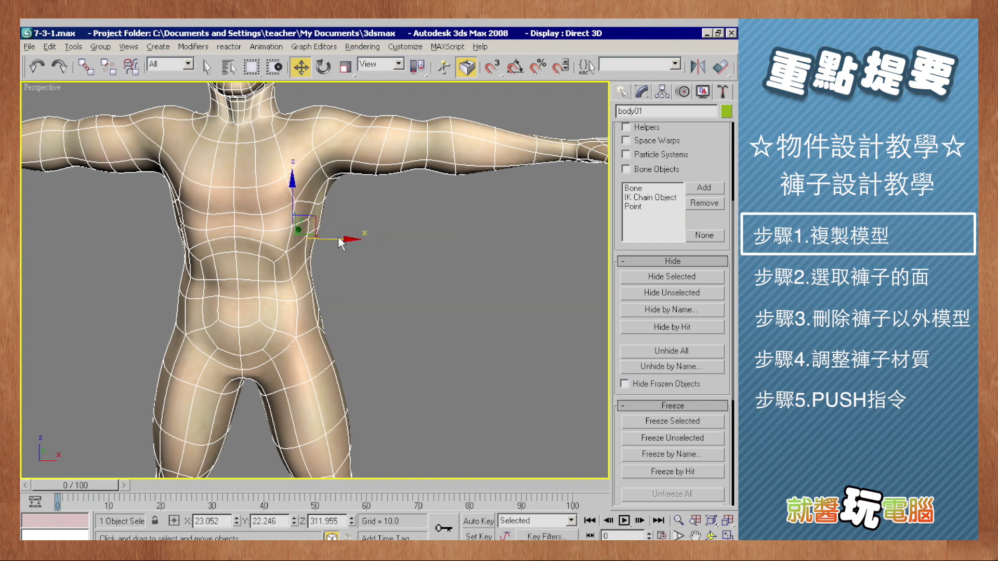
left_click_drag(340, 237, 582, 234)
mouse_move(323, 269)
middle_mouse_down()
mouse_move(277, 266)
mouse_move(394, 266)
middle_mouse_up()
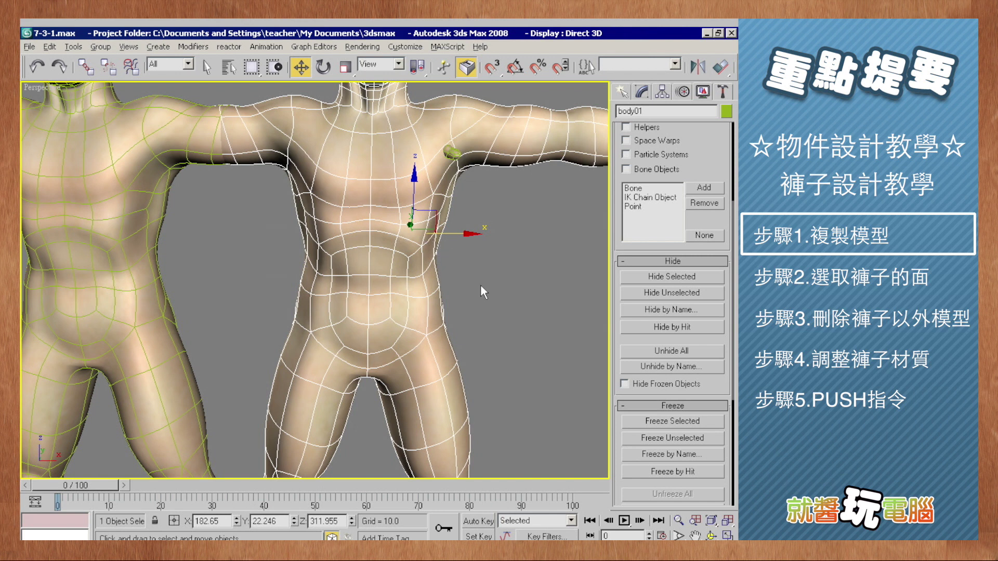
middle_click_drag(489, 289, 480, 286)
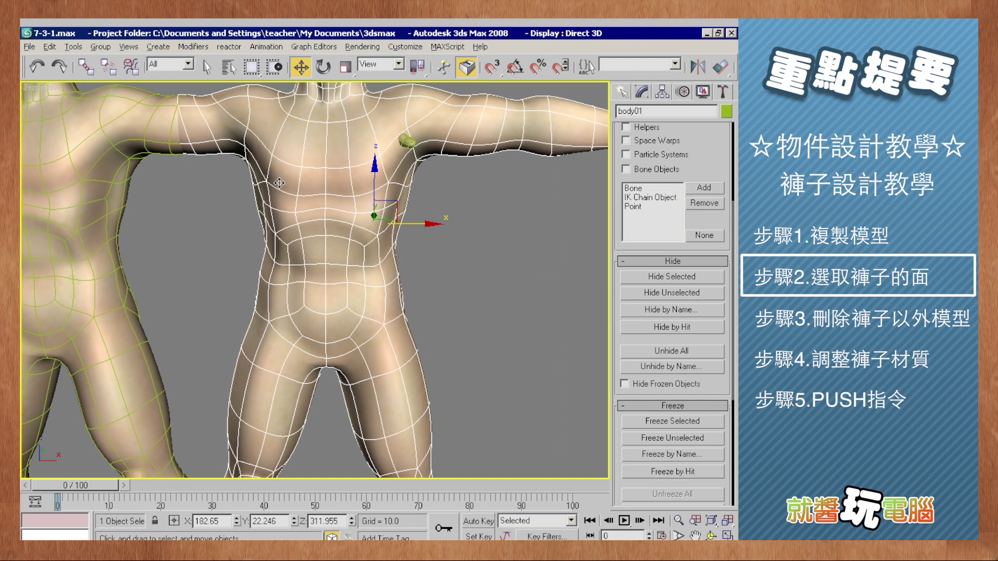
- Isolate body01 on its own, reselect it, and frame its legs
left_click(74, 48)
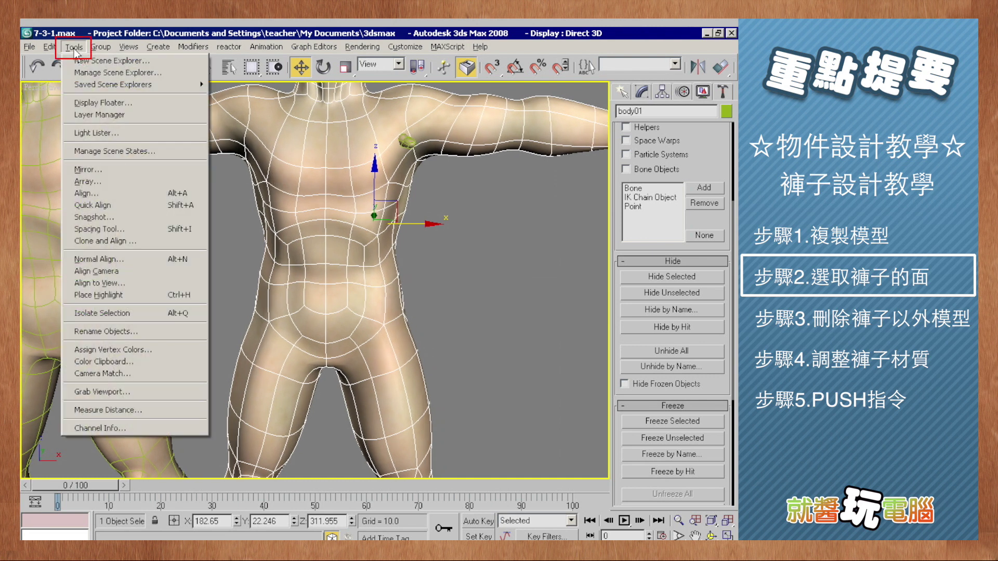
left_click(128, 315)
left_click(391, 275)
scroll(371, 291, "up", 3)
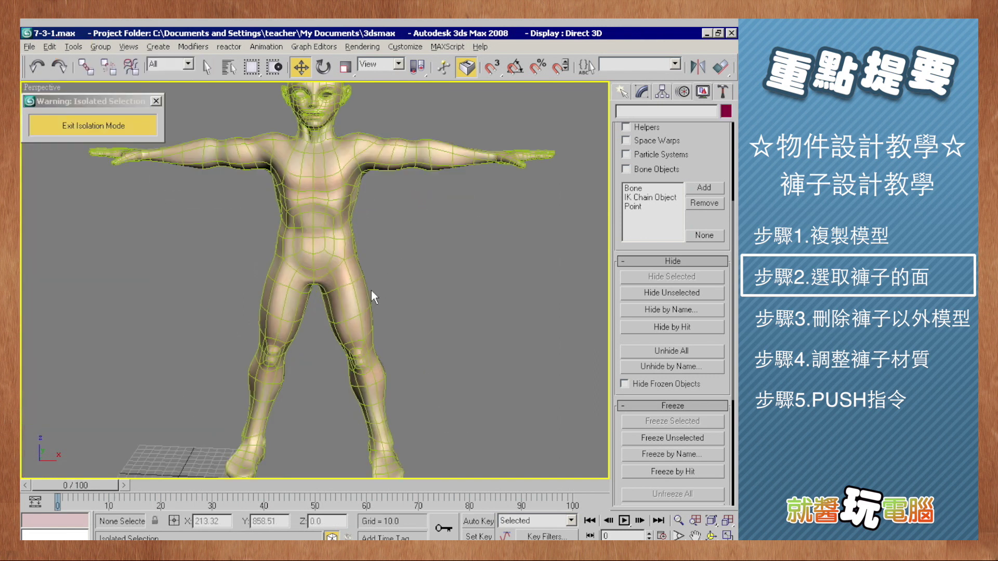
left_click(342, 258)
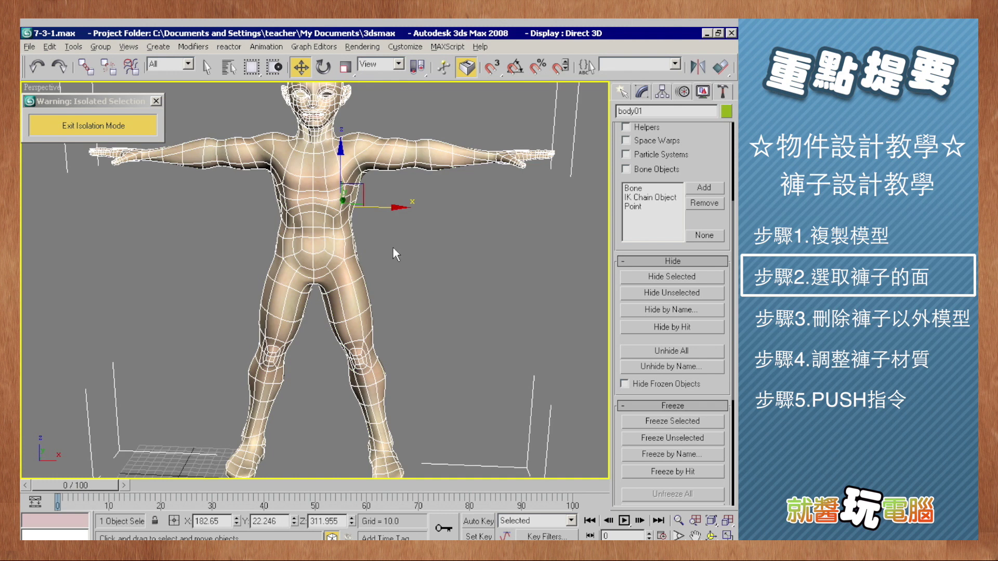
middle_click_drag(394, 274, 395, 264)
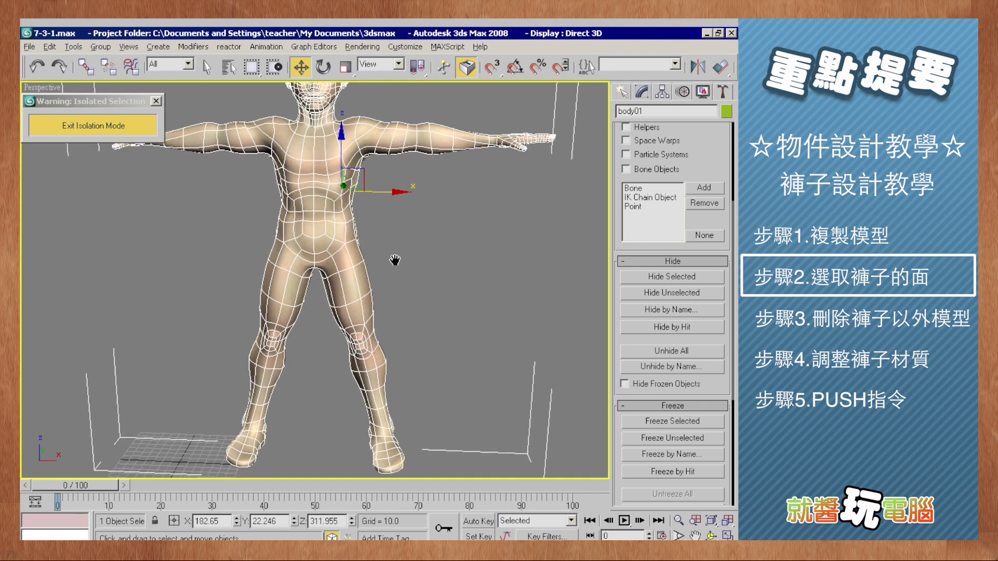
scroll(393, 267, "up", 3)
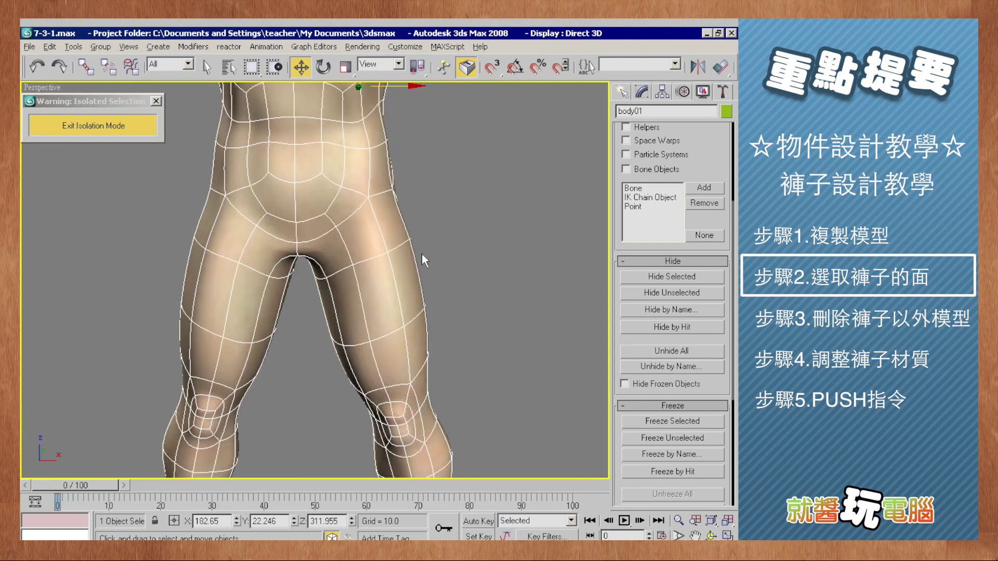
middle_click_drag(412, 267, 422, 280)
- Delete body01's MeshSmooth modifier and collapse its stack to an Editable Poly
left_click(641, 91)
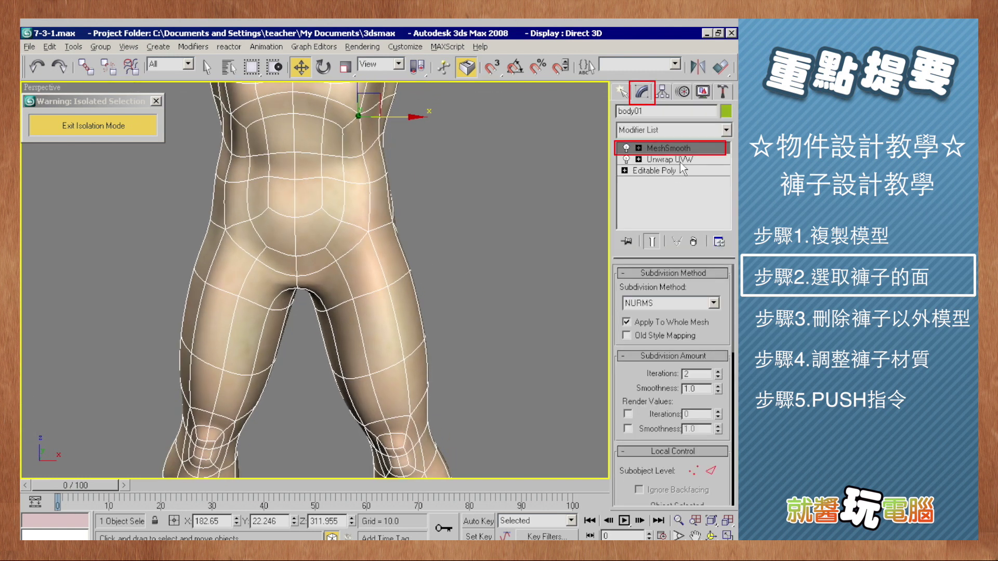
left_click(693, 241)
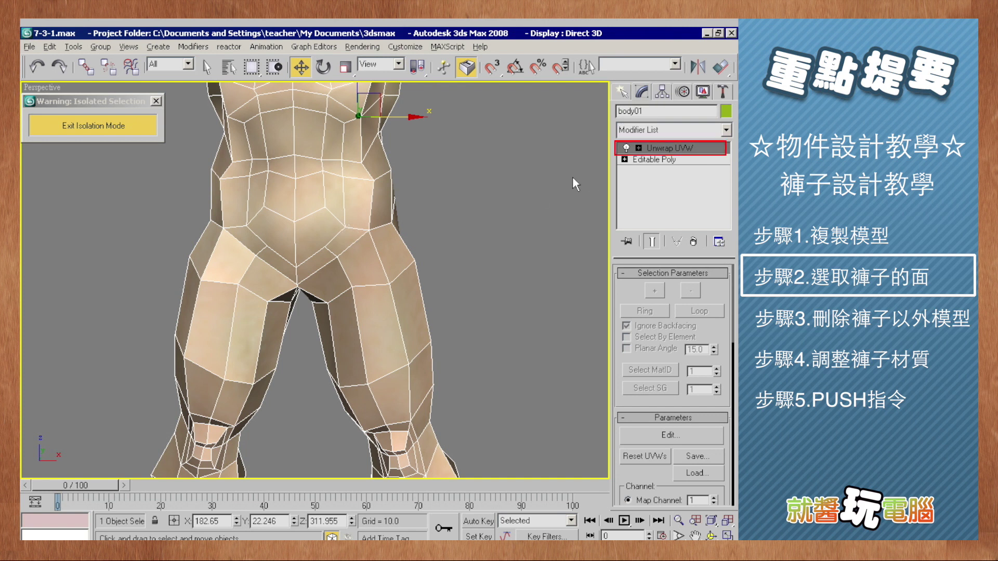
right_click(669, 152)
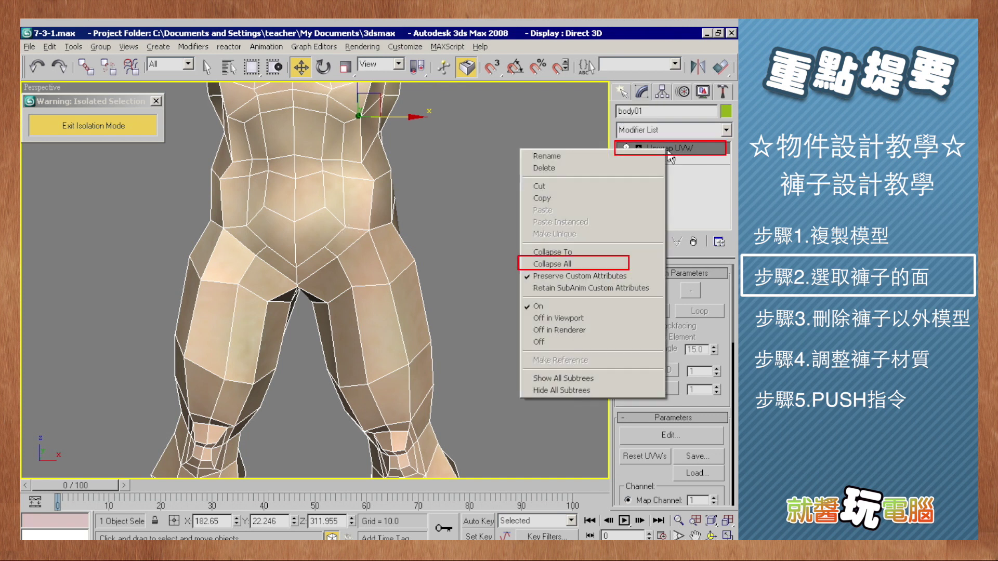
left_click(569, 267)
left_click(453, 332)
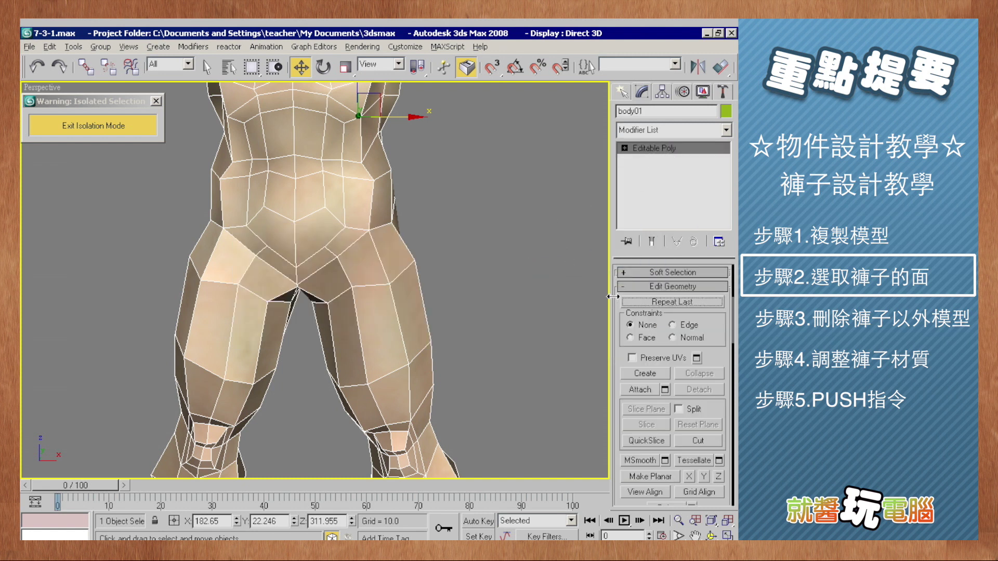
scroll(625, 395, "up", 3)
scroll(625, 393, "up", 2)
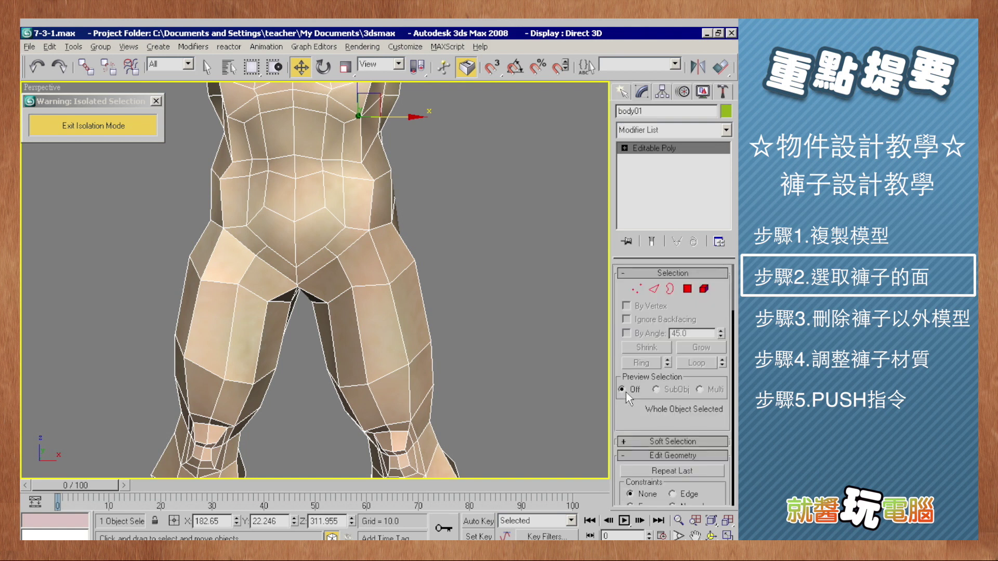
- In Polygon mode, box-select the polygons over the hips and thighs
left_click(686, 290)
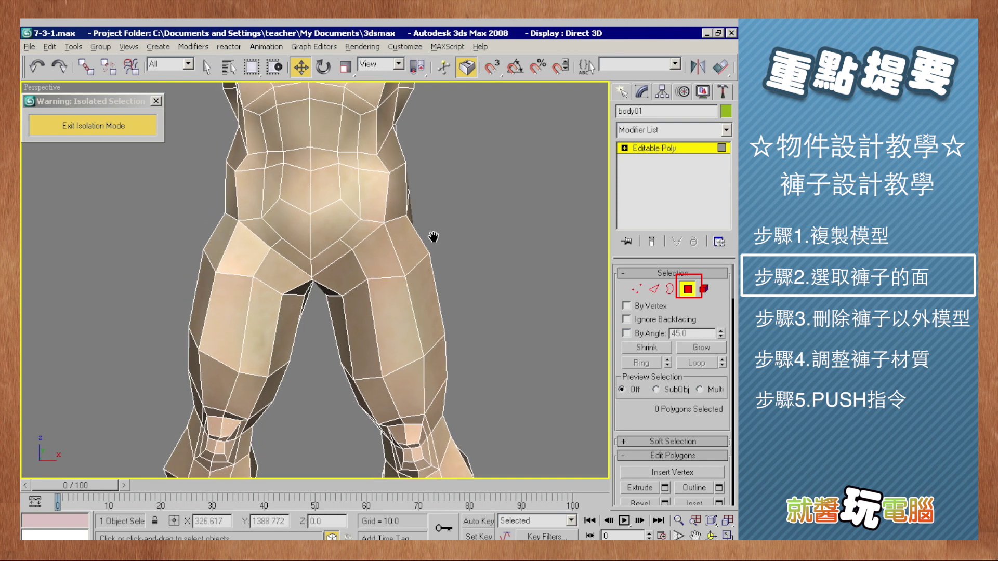
middle_click_drag(220, 231, 248, 216)
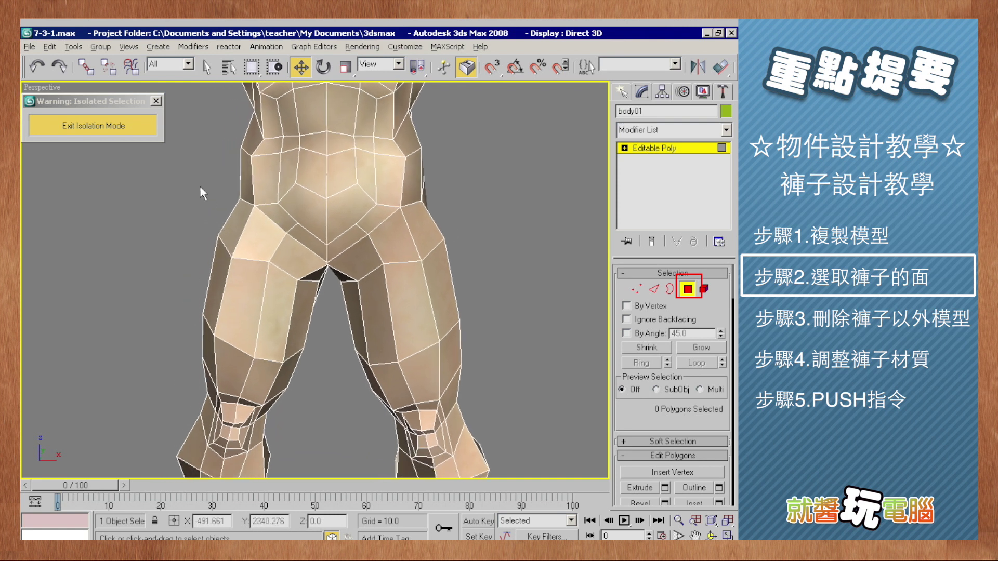
middle_click_drag(248, 216, 326, 231, "alt")
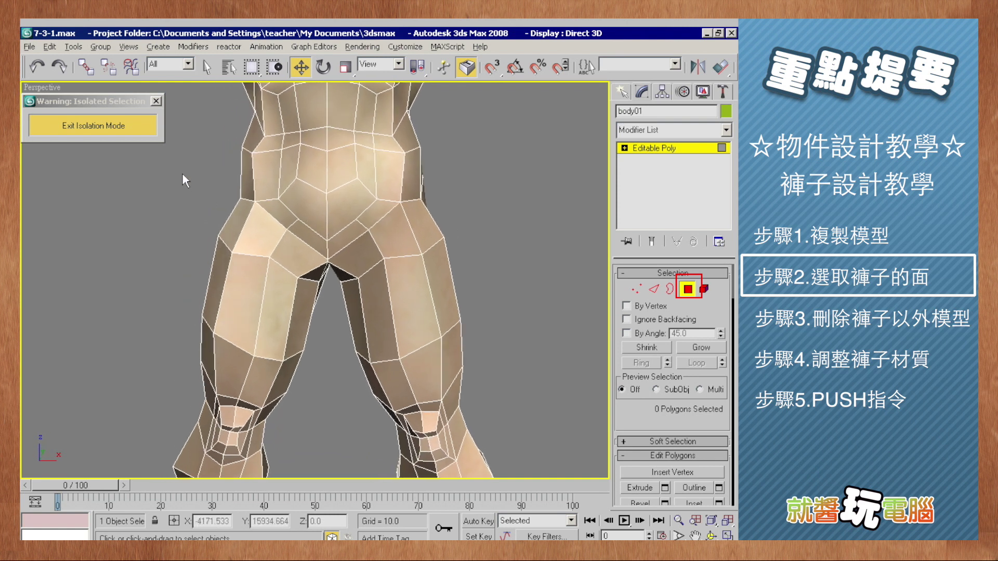
left_click_drag(180, 167, 472, 364)
mouse_move(460, 354)
middle_mouse_down("alt")
mouse_move(511, 364)
mouse_move(273, 363)
mouse_move(293, 361)
middle_mouse_up("alt")
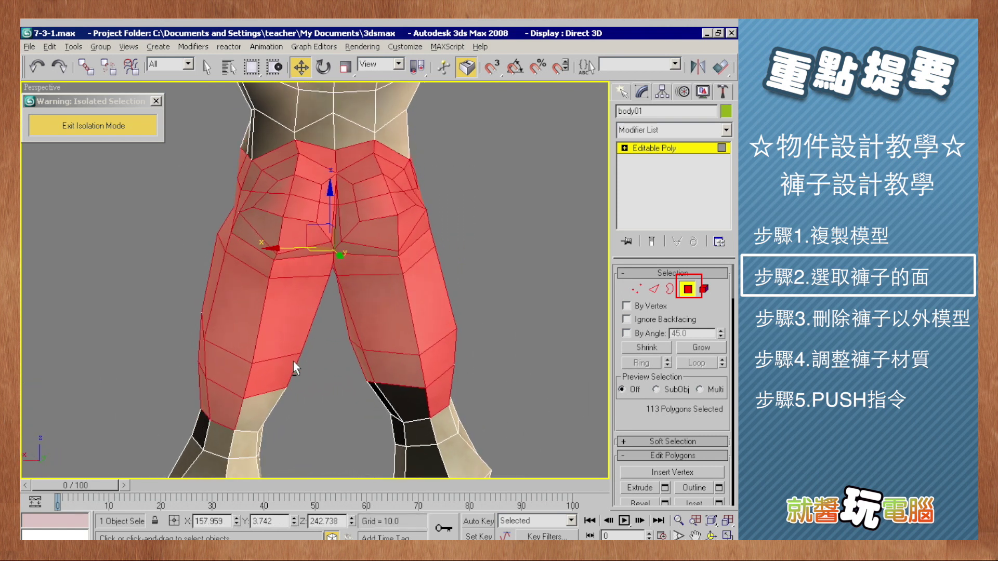
- Deselect stray lower-leg and back-of-leg faces, leaving 108 polygons selected
left_click(215, 402, "alt")
left_click(203, 397, "alt")
left_click(434, 395, "alt")
middle_click_drag(505, 396, 408, 403, "alt")
left_click(408, 410, "alt")
left_click(427, 415, "alt")
mouse_move(501, 401)
middle_mouse_down("alt")
mouse_move(332, 403)
mouse_move(311, 385)
mouse_move(371, 387)
mouse_move(312, 370)
mouse_move(368, 365)
mouse_move(230, 377)
mouse_move(431, 368)
middle_mouse_up("alt")
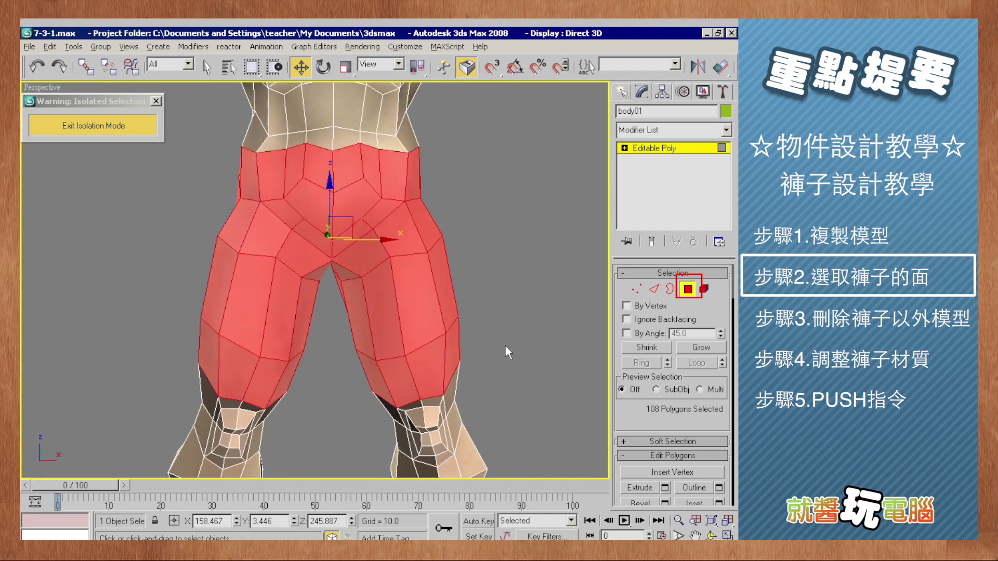
middle_click_drag(506, 357, 487, 355)
left_click_drag(660, 412, 651, 231)
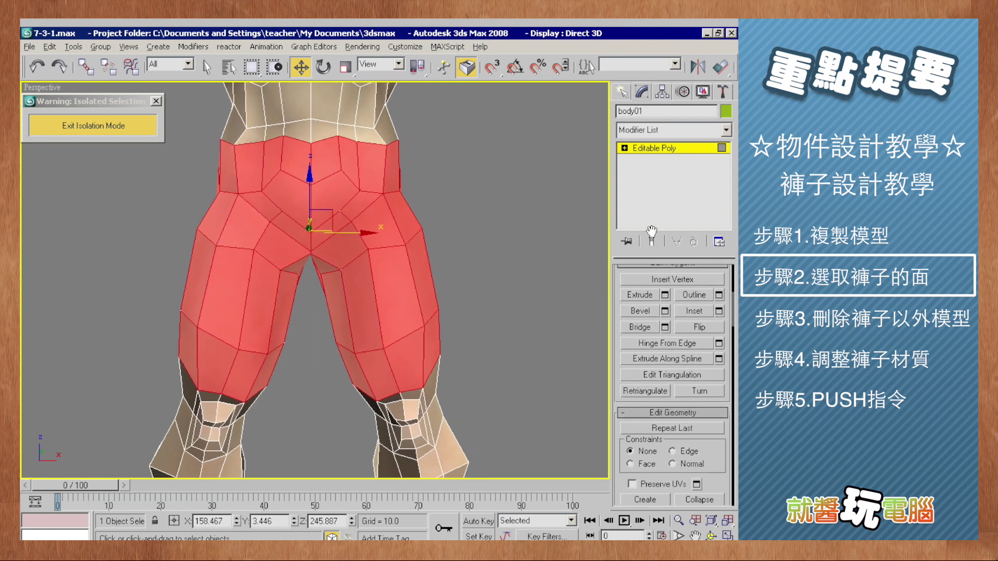
- Detach the selected pants polygons as a new object named Object05
left_click_drag(687, 407, 687, 282)
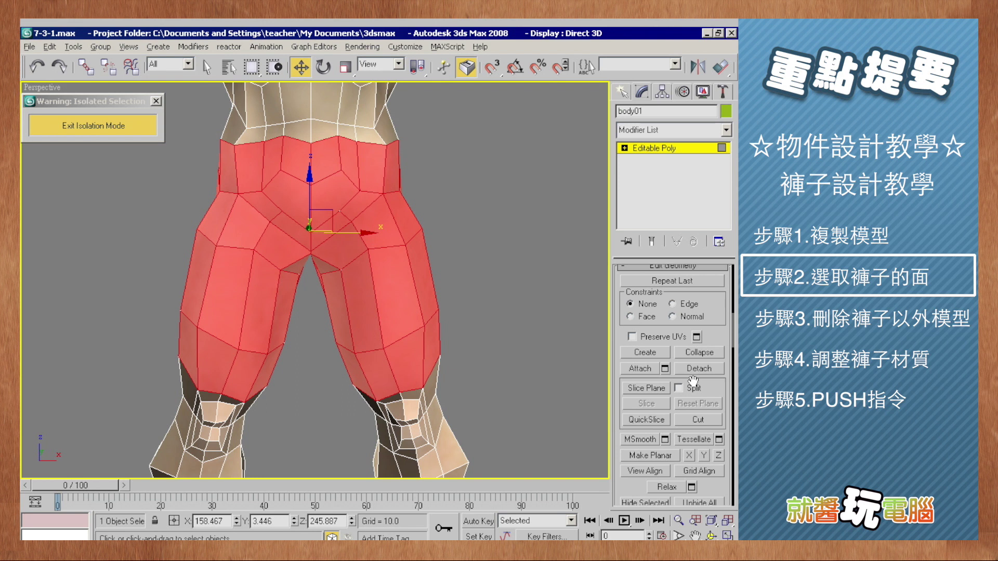
scroll(681, 301, "up", 2)
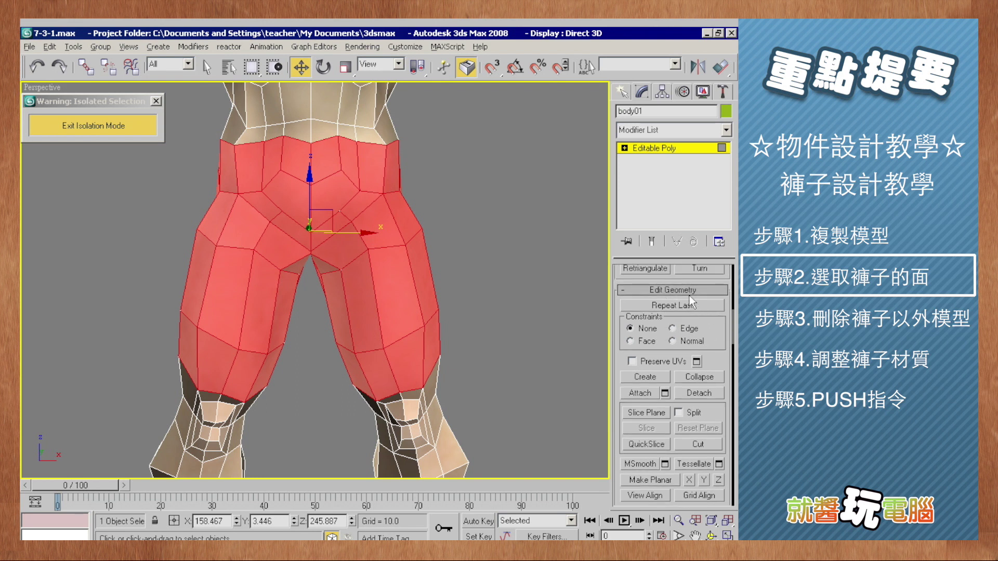
left_click(700, 393)
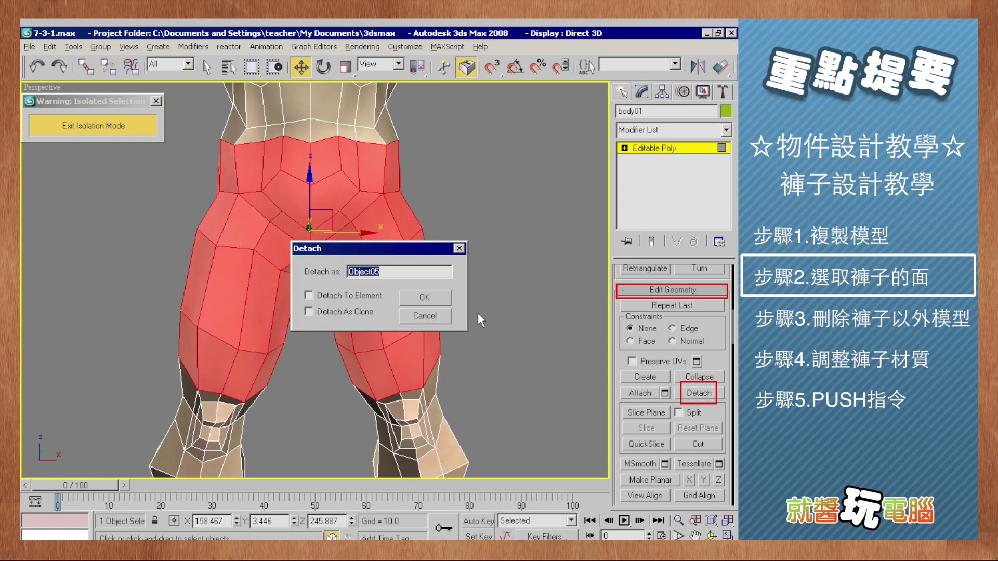
left_click_drag(414, 255, 553, 311)
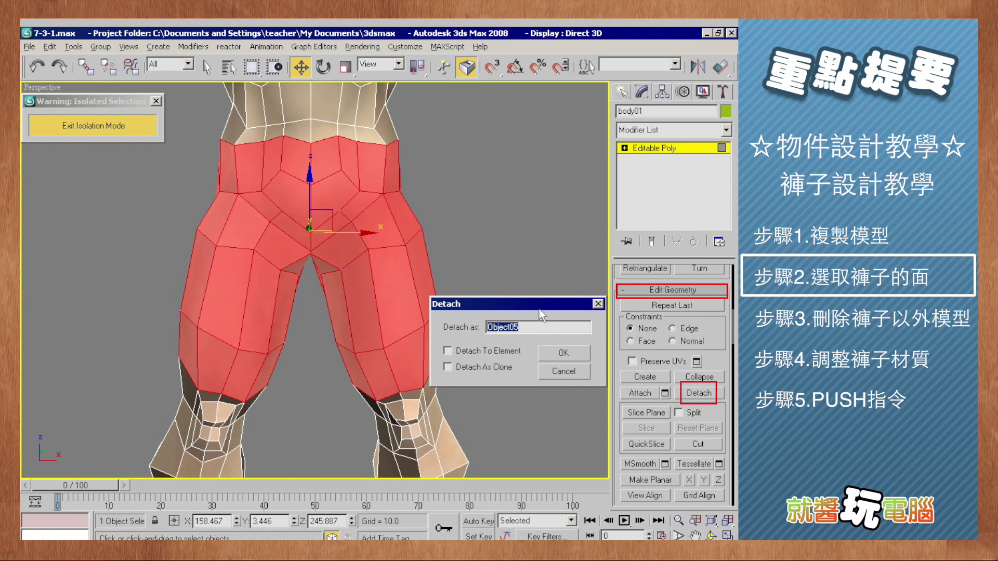
left_click_drag(537, 310, 519, 279)
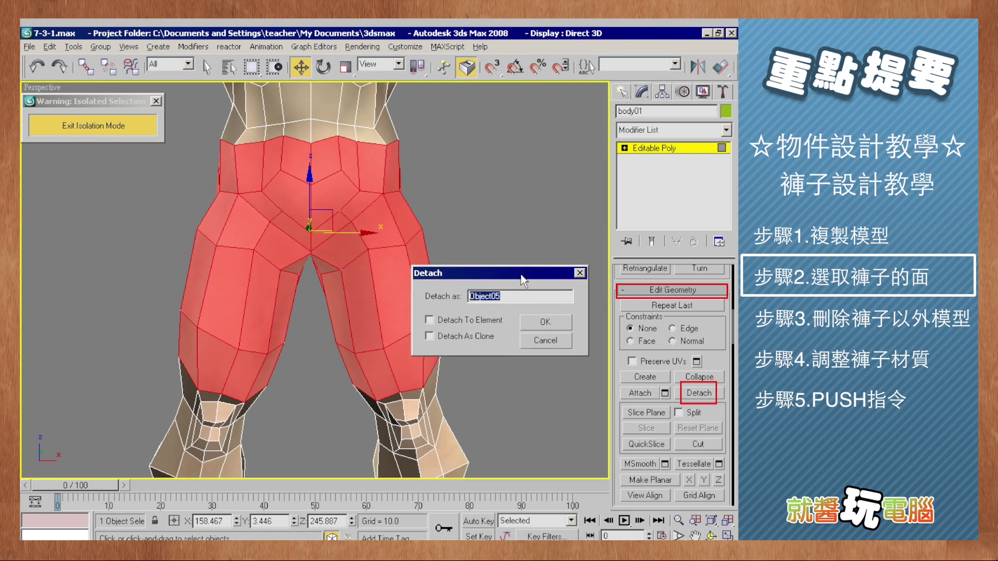
left_click(547, 323)
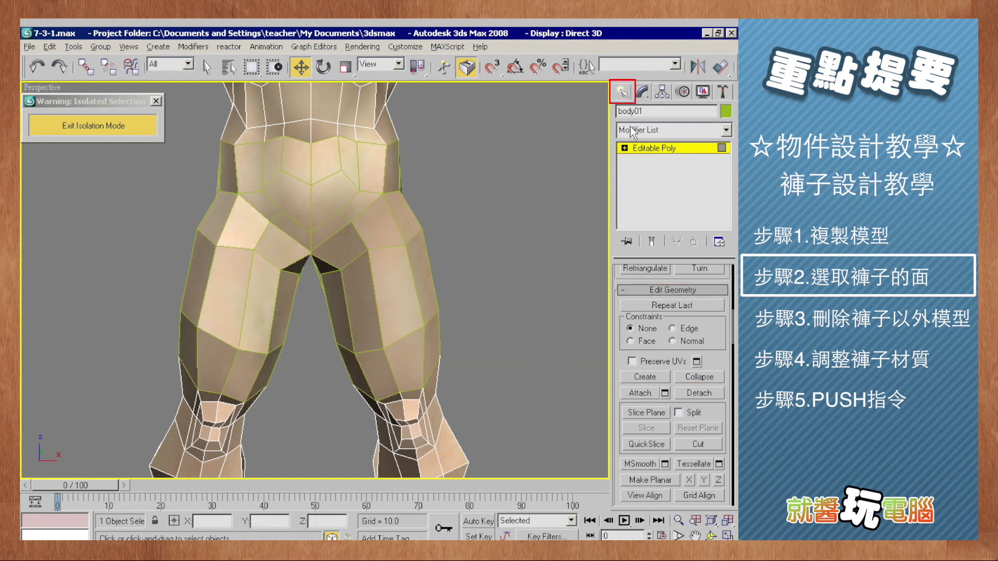
- Leave polygon mode and move Object05 to the right, away from the copied body
left_click(627, 95)
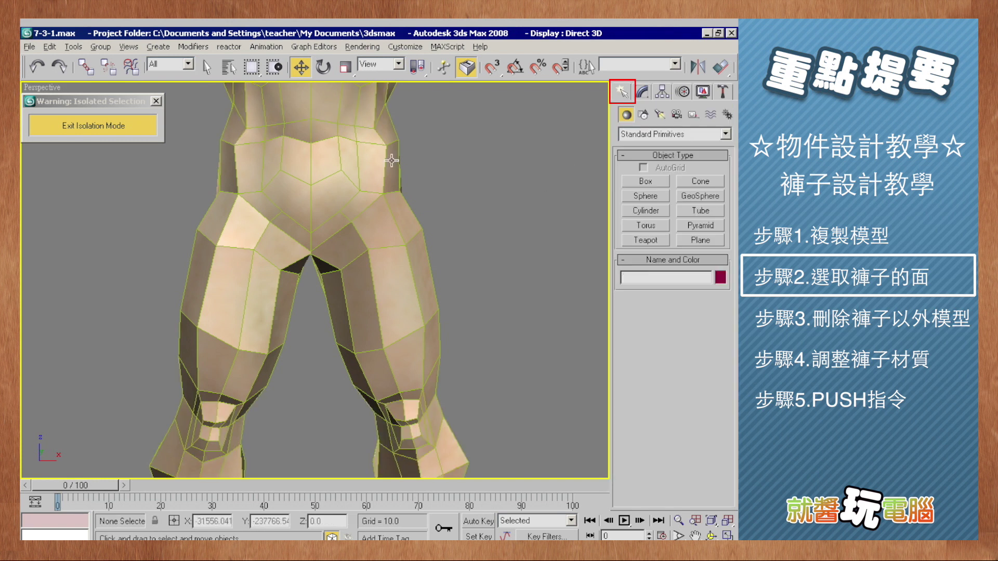
key("z")
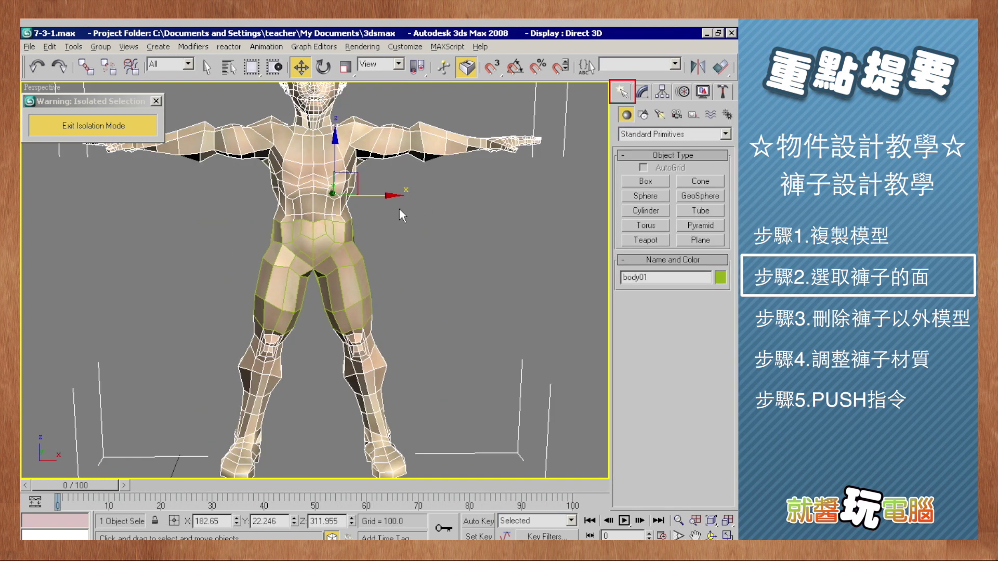
left_click_drag(387, 196, 325, 196)
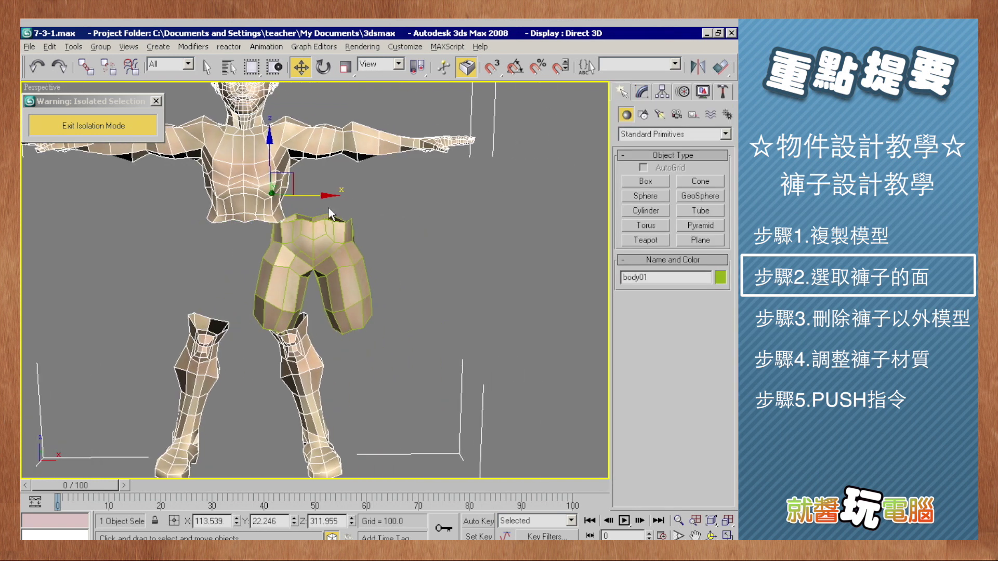
left_click(340, 240)
left_click_drag(386, 196, 462, 198)
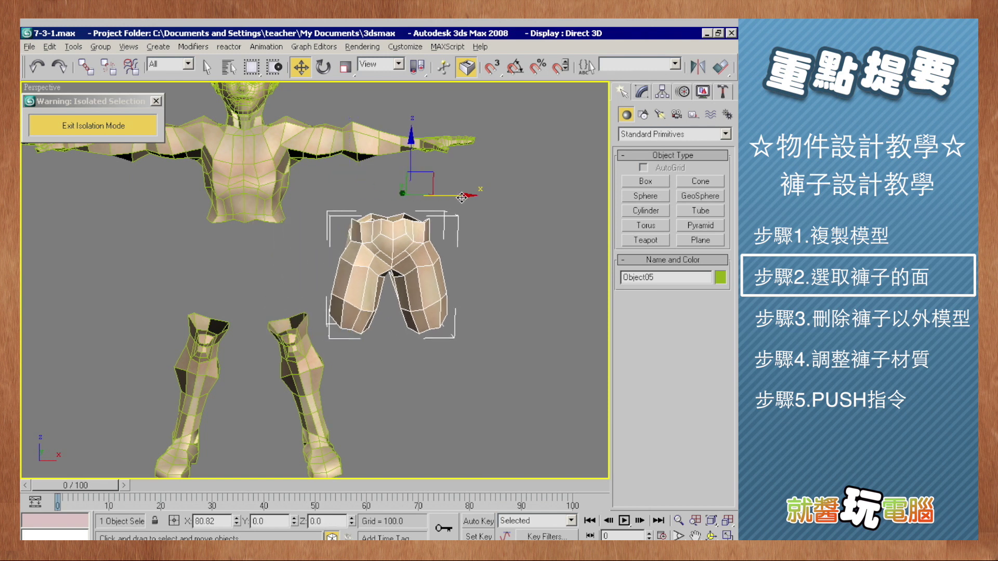
middle_click_drag(294, 279, 324, 281)
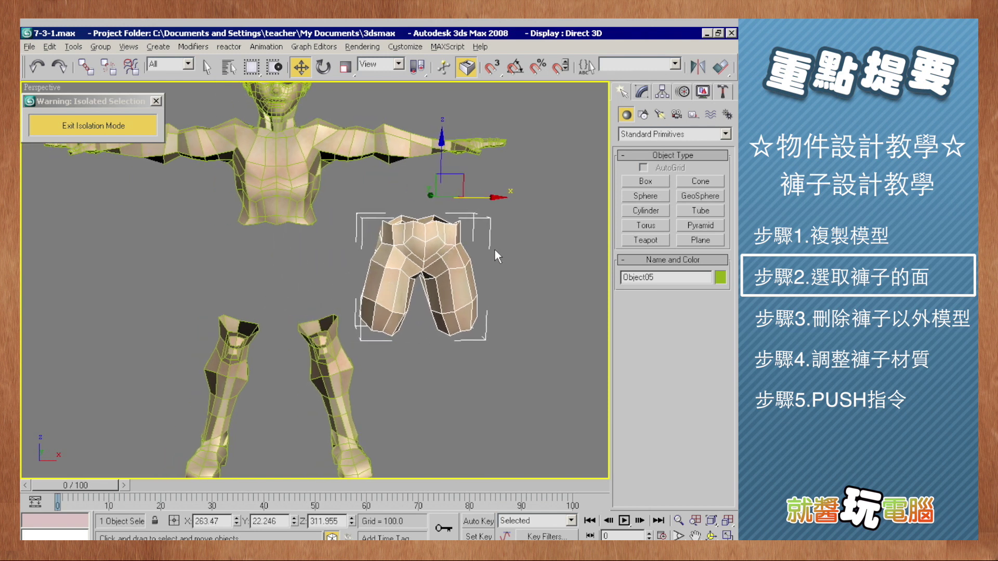
- Select the leftover body01 copy and delete it
left_click(483, 263)
left_click(446, 276)
left_click(299, 220)
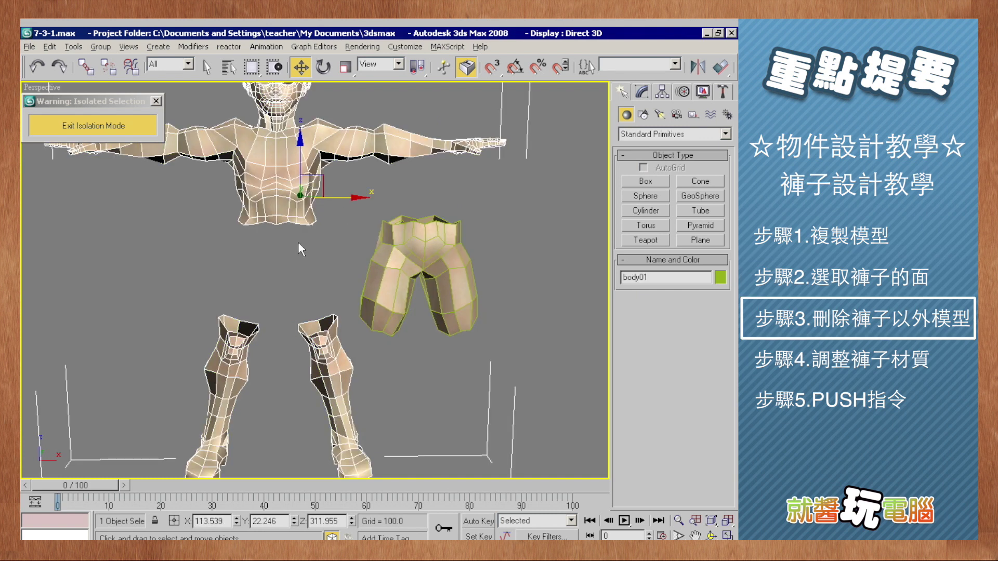
key("Delete")
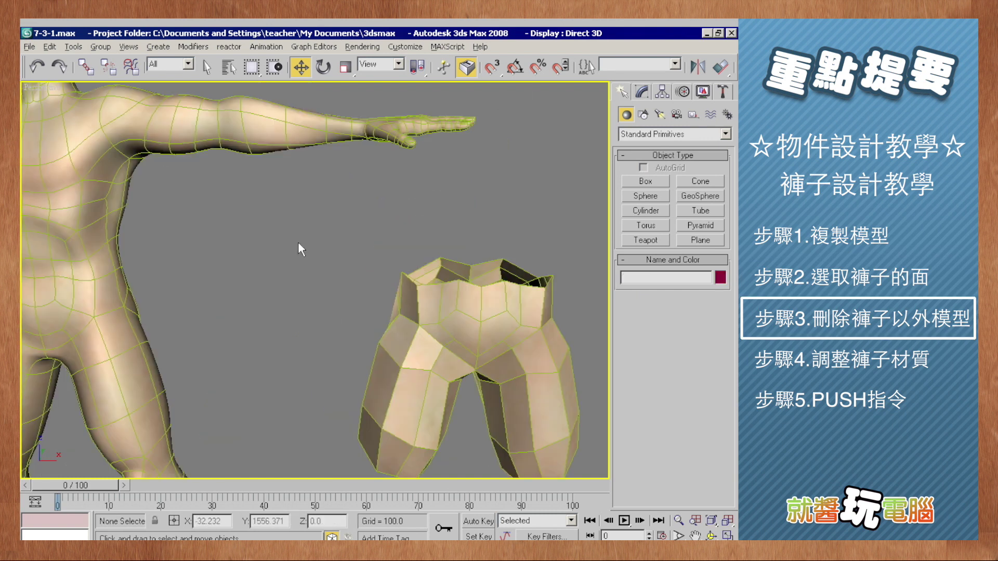
- Move Object05 left onto the original character's hips
scroll(297, 242, "down", 5)
mouse_move(295, 241)
middle_mouse_down()
mouse_move(349, 233)
mouse_move(342, 245)
middle_mouse_up()
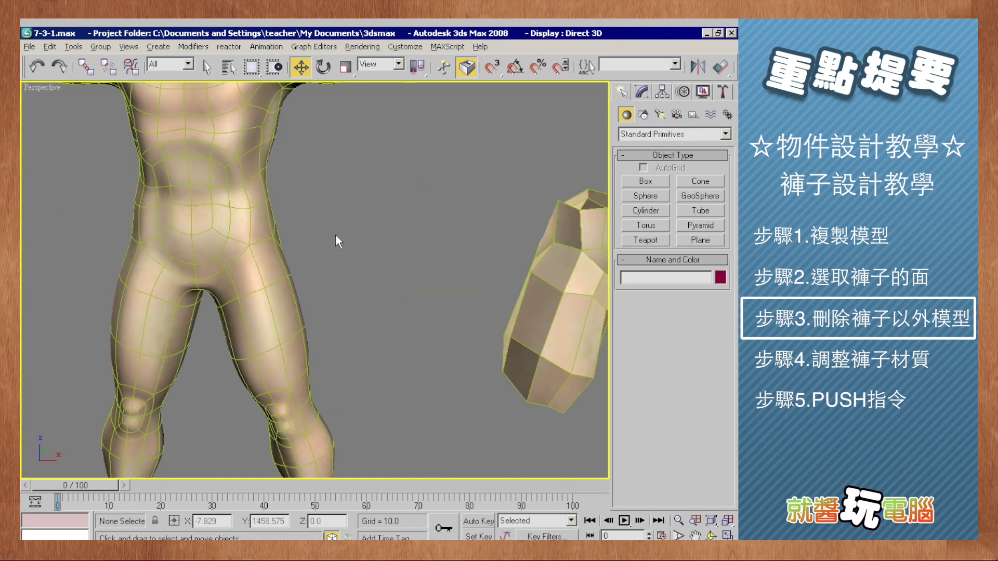
left_click(678, 521)
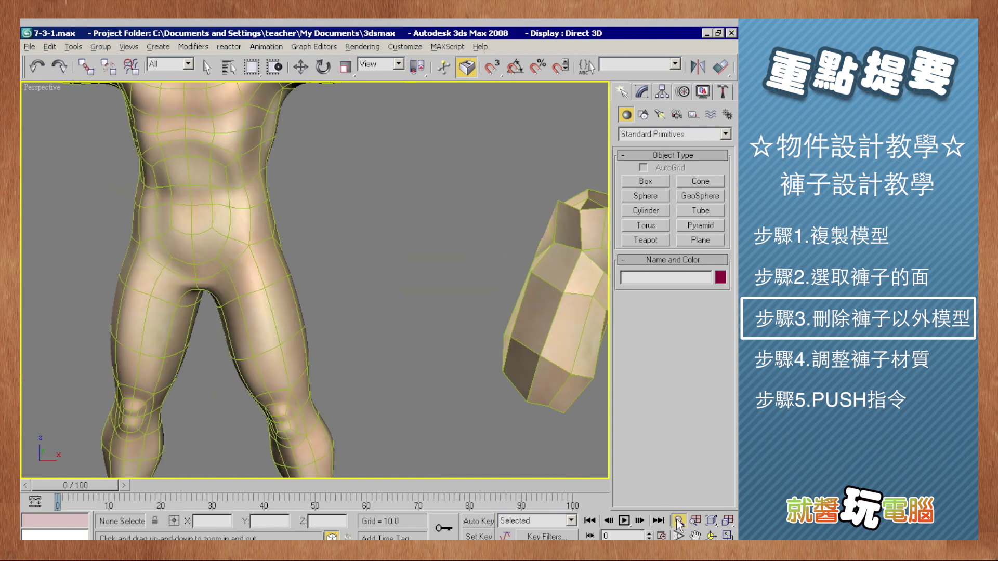
left_click_drag(487, 372, 489, 385)
left_click(300, 68)
left_click(481, 257)
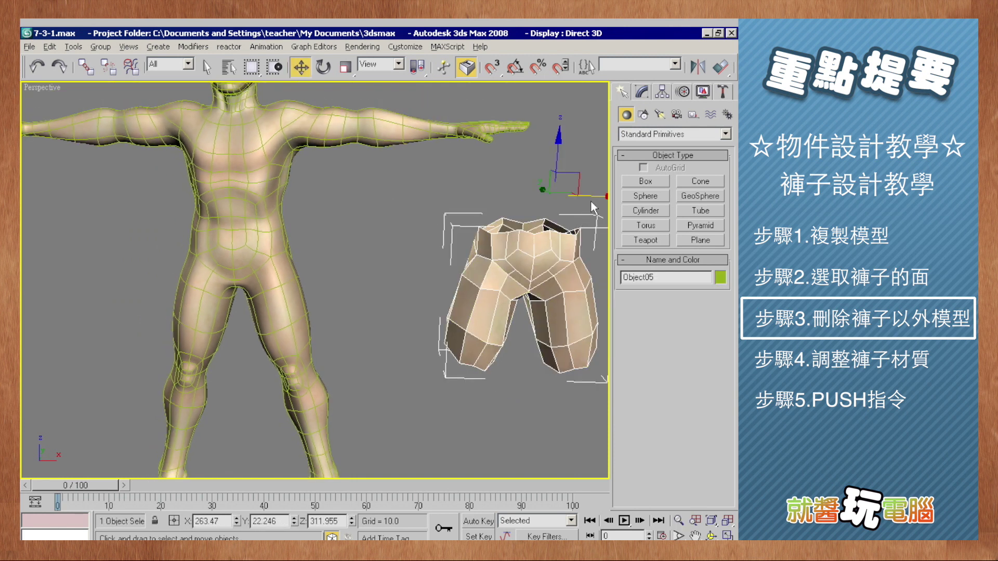
left_click_drag(595, 196, 312, 223)
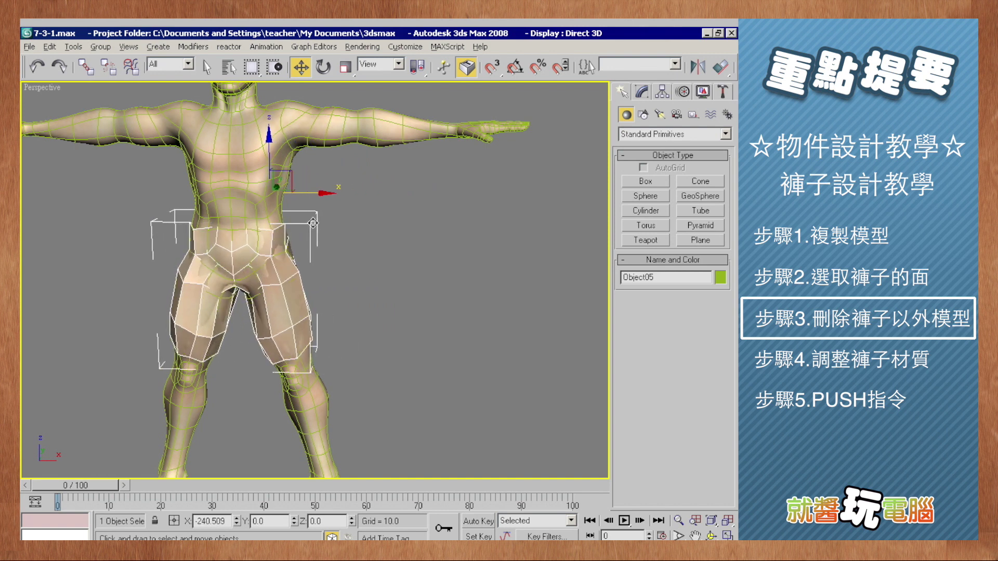
middle_click_drag(313, 222, 414, 270)
- Zoom in and orbit around the hips to check the pants' fit front and back
key("alt+z")
left_click_drag(457, 291, 458, 259)
mouse_move(458, 259)
middle_mouse_down()
mouse_move(499, 294)
mouse_move(490, 299)
middle_mouse_up()
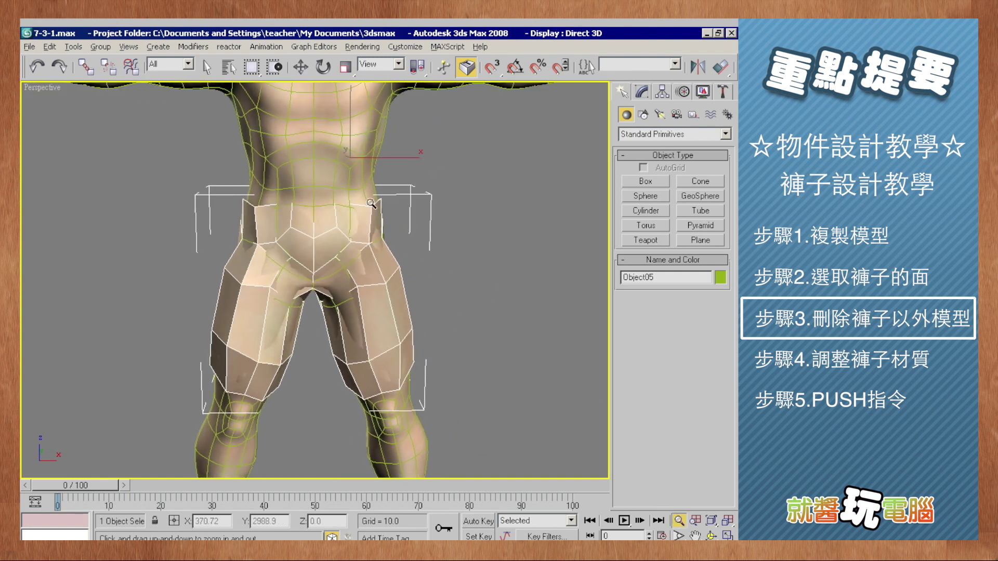
left_click(301, 67)
middle_click_drag(433, 249, 297, 260, "alt")
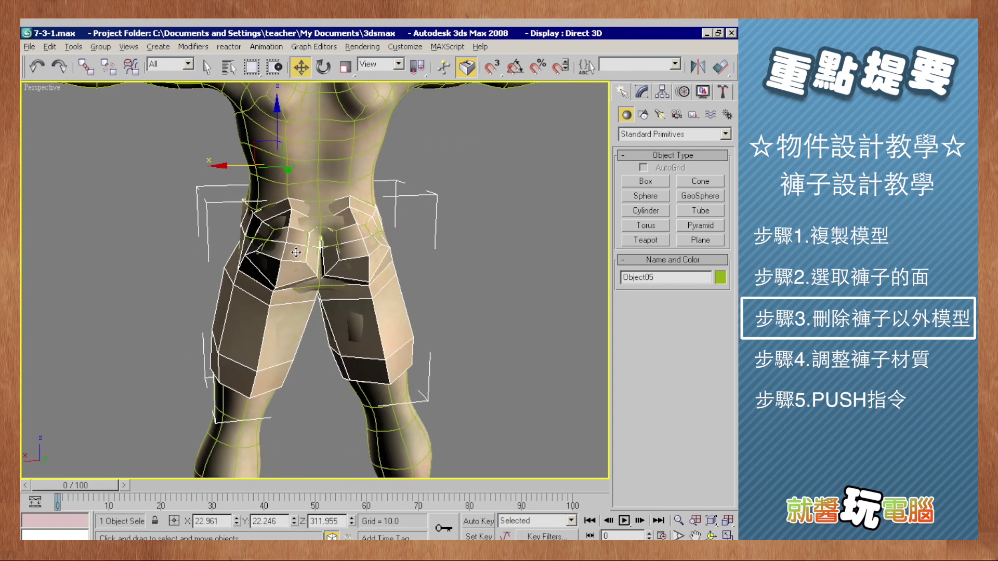
middle_click_drag(297, 260, 409, 247, "alt")
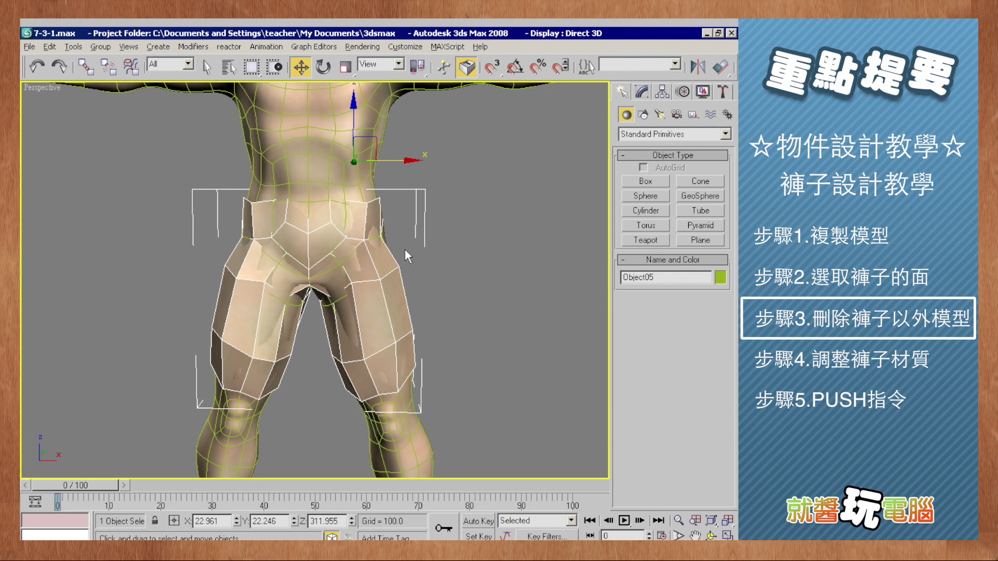
middle_click_drag(420, 263, 420, 267, "alt")
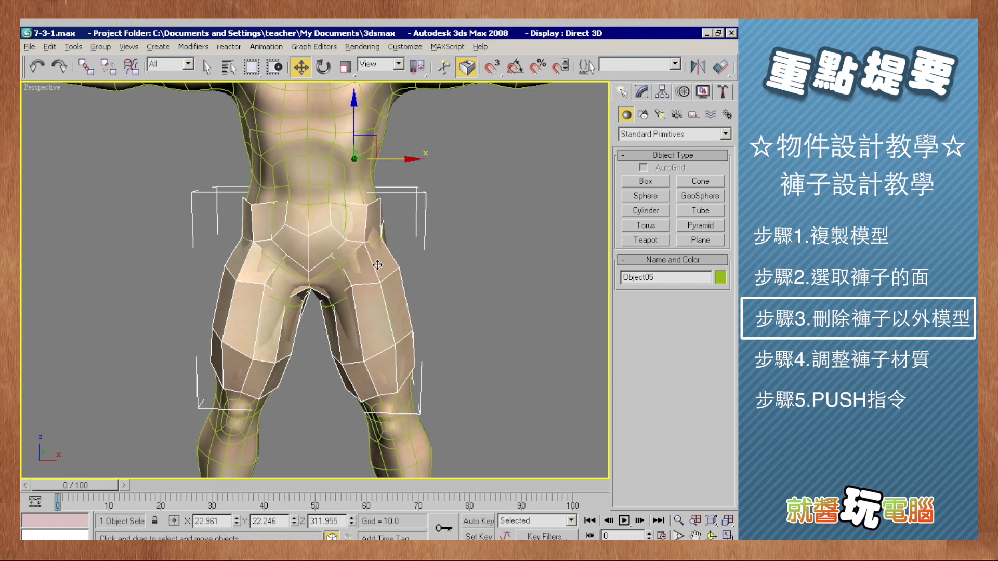
left_click_drag(634, 75, 434, 76)
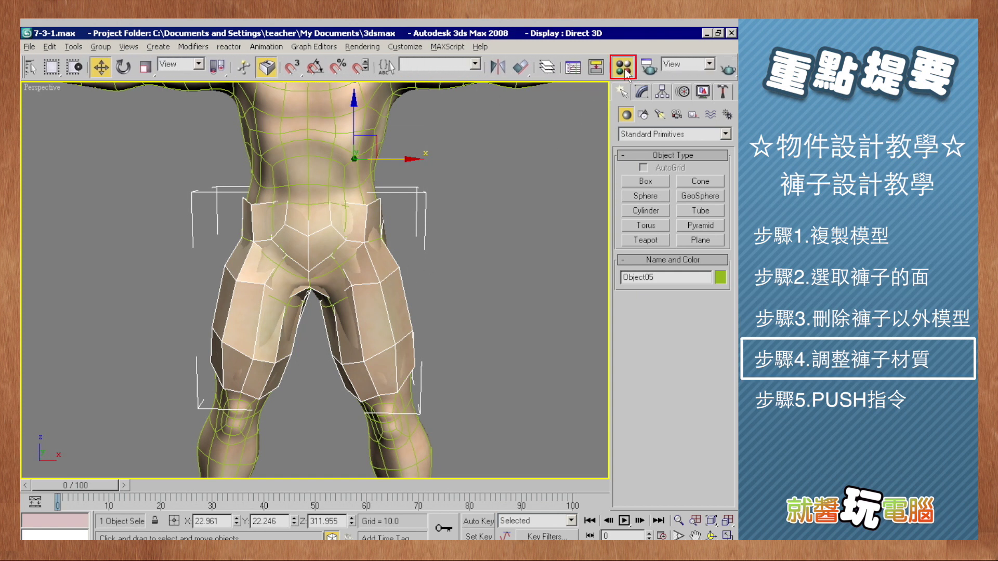
- Open the Material Editor and pick an unused grey sample slot
left_click(623, 67)
left_click_drag(499, 90, 546, 93)
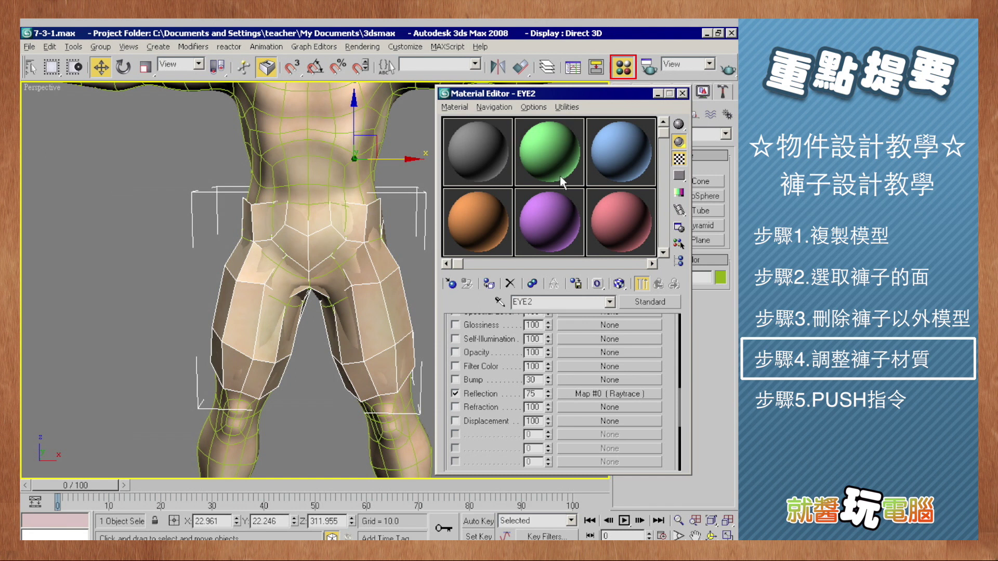
mouse_move(560, 175)
middle_mouse_down()
mouse_move(583, 189)
mouse_move(512, 187)
middle_mouse_up()
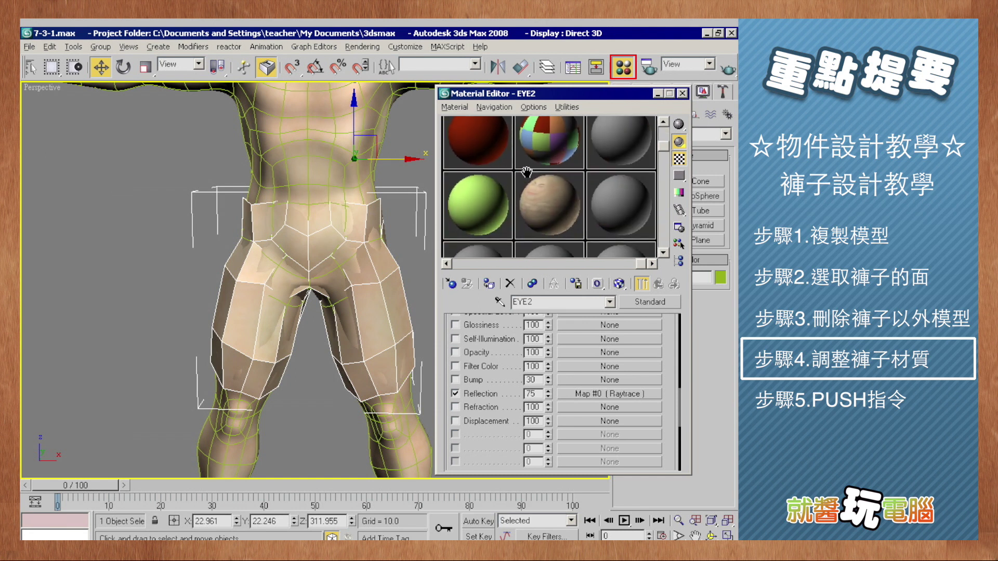
left_click(618, 148)
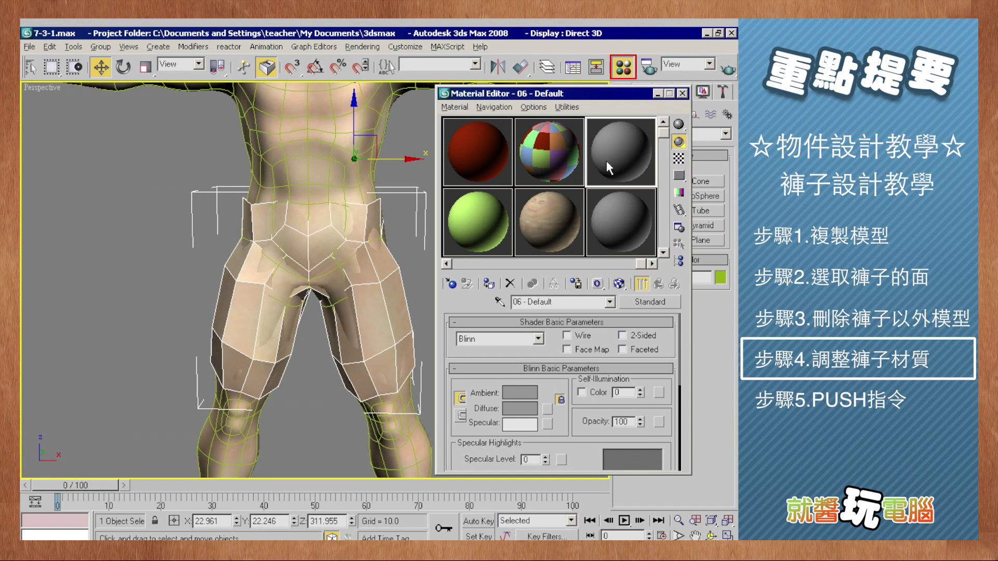
left_click_drag(624, 98, 615, 93)
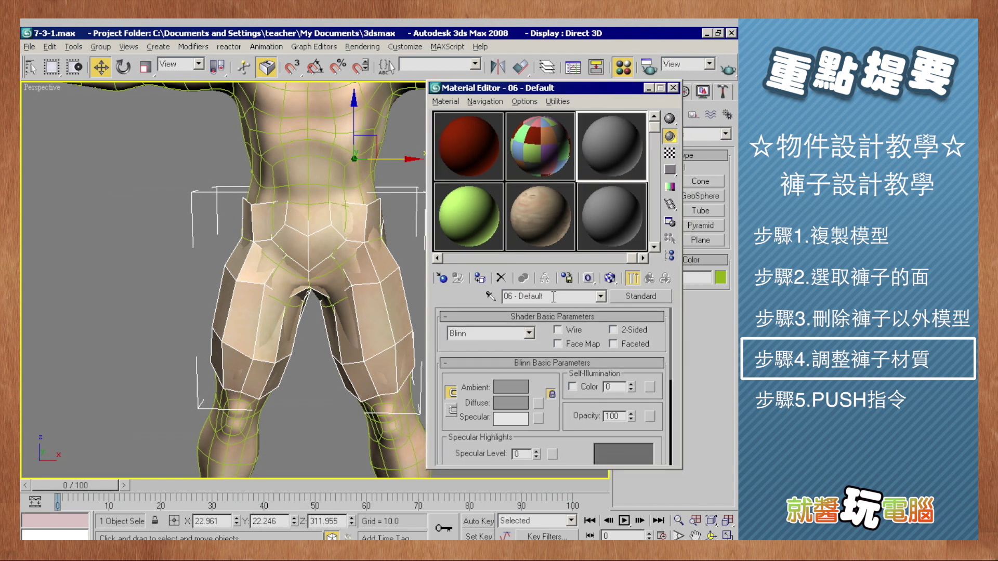
- Name the material cloth2 and enable 2-Sided
left_click_drag(553, 297, 476, 297)
type("clo")
key("BackSpace")
type("2")
left_click(612, 330)
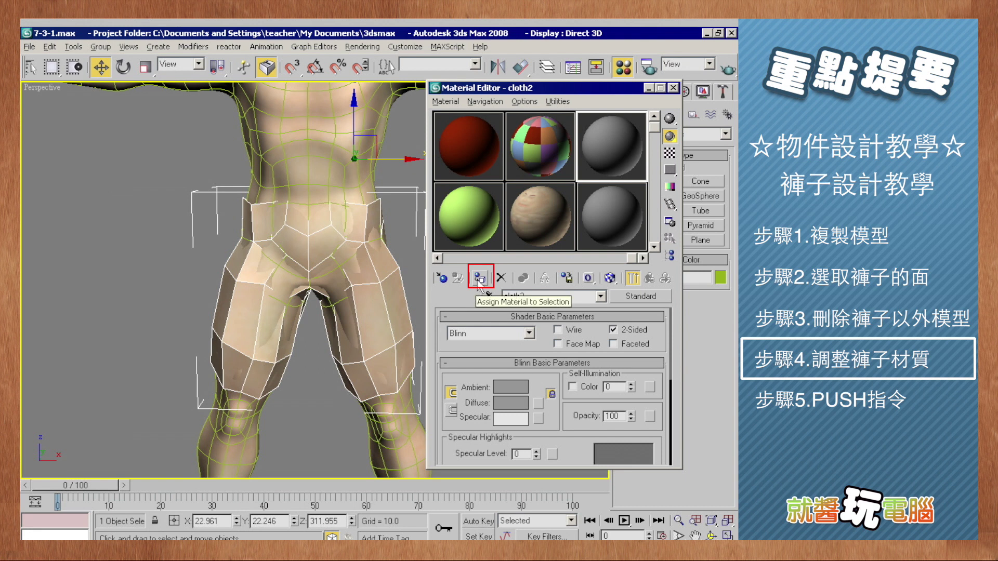
- Assign cloth2 to the pants and darken its diffuse grey colour
left_click(479, 282)
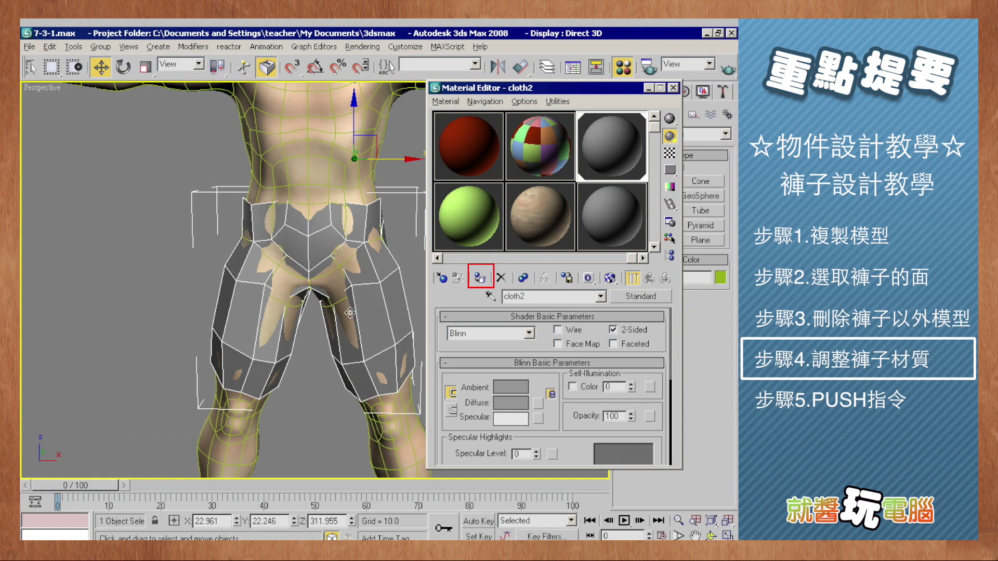
left_click(517, 404)
left_click_drag(519, 182, 503, 182)
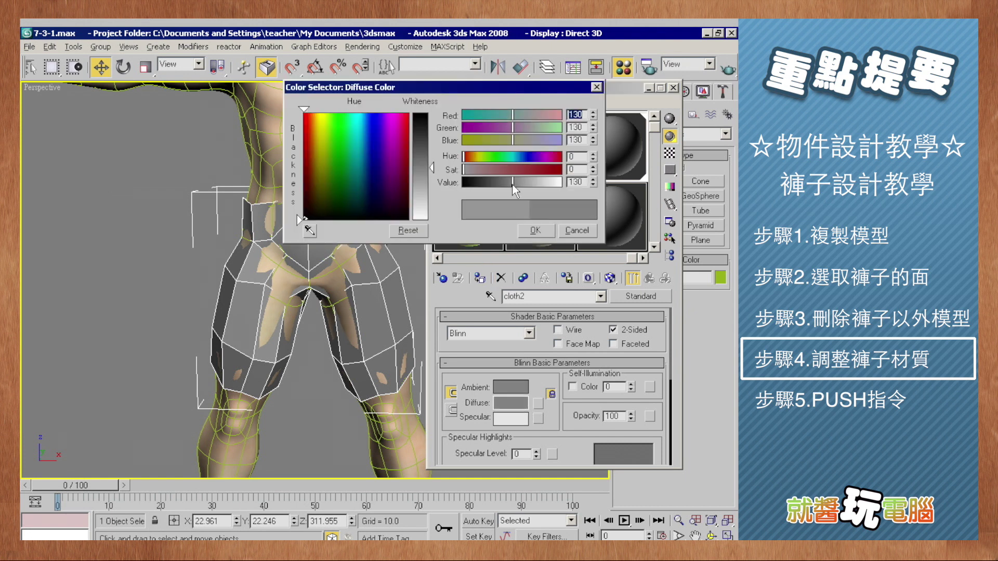
left_click(535, 232)
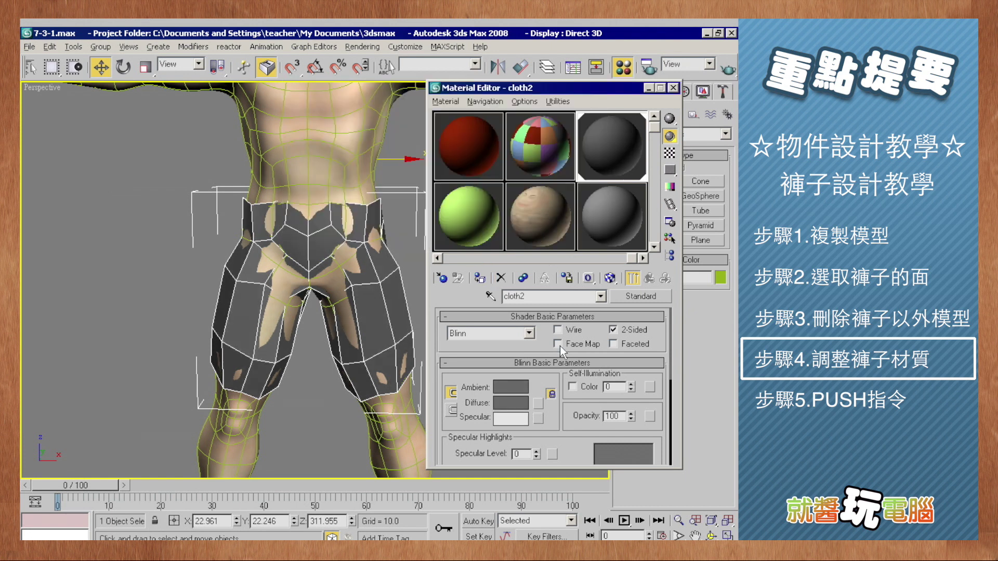
- Set Specular Level 25 and Glossiness 17, then close the Material Editor
scroll(553, 359, "down", 2)
scroll(546, 371, "down", 2)
mouse_move(536, 370)
left_mouse_down()
mouse_move(536, 359)
mouse_move(536, 385)
mouse_move(535, 368)
left_mouse_up()
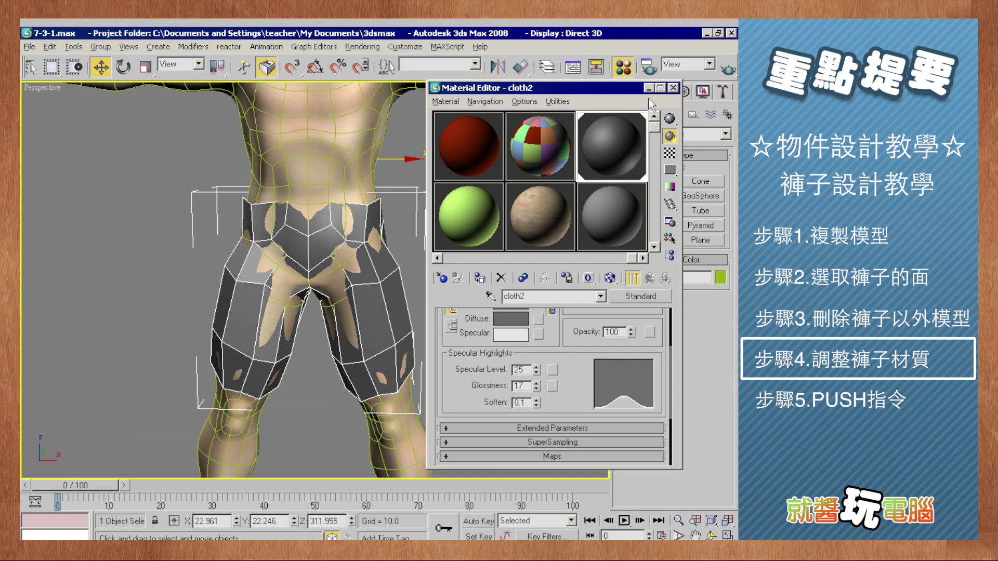
left_click(673, 88)
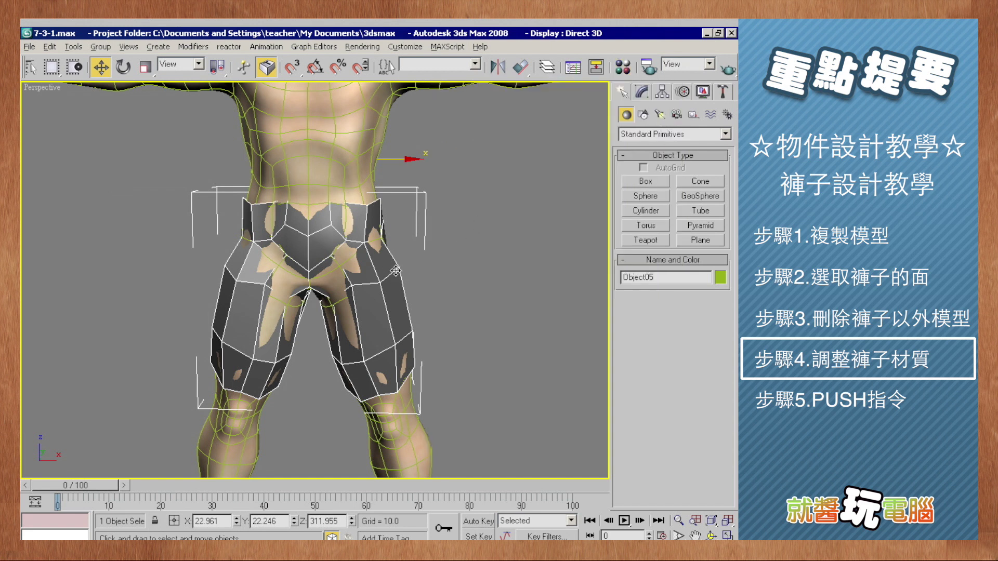
- Apply a MeshSmooth modifier to the pants (Object05) from the Modifier List
left_click(642, 92)
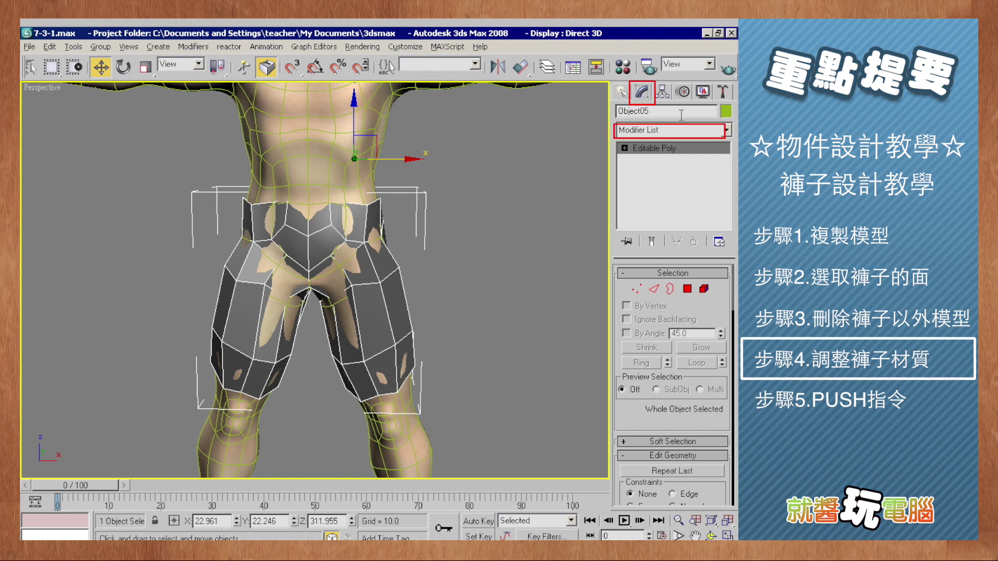
left_click(728, 130)
left_click_drag(729, 169, 737, 261)
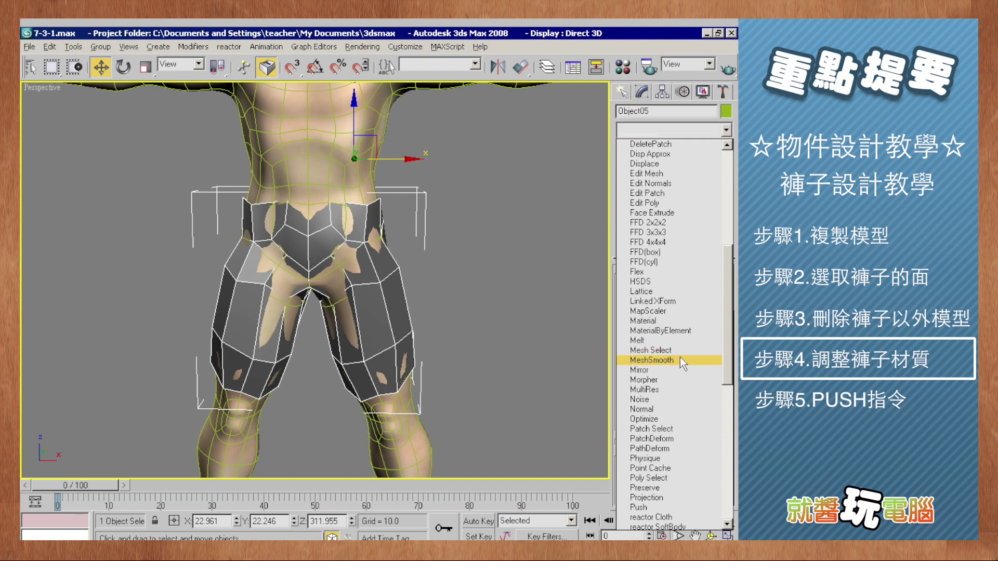
left_click(680, 360)
- Orbit to inspect the smoothed pants, then drop to the Editable Poly base level
mouse_move(456, 278)
middle_mouse_down("alt")
mouse_move(327, 279)
mouse_move(503, 279)
mouse_move(463, 281)
middle_mouse_up("alt")
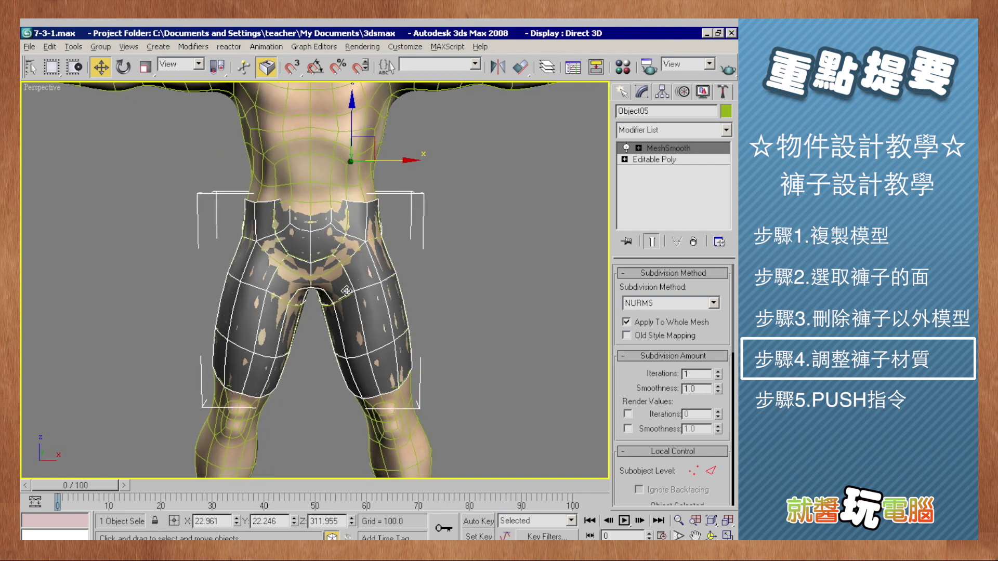
middle_click_drag(416, 307, 413, 311, "alt")
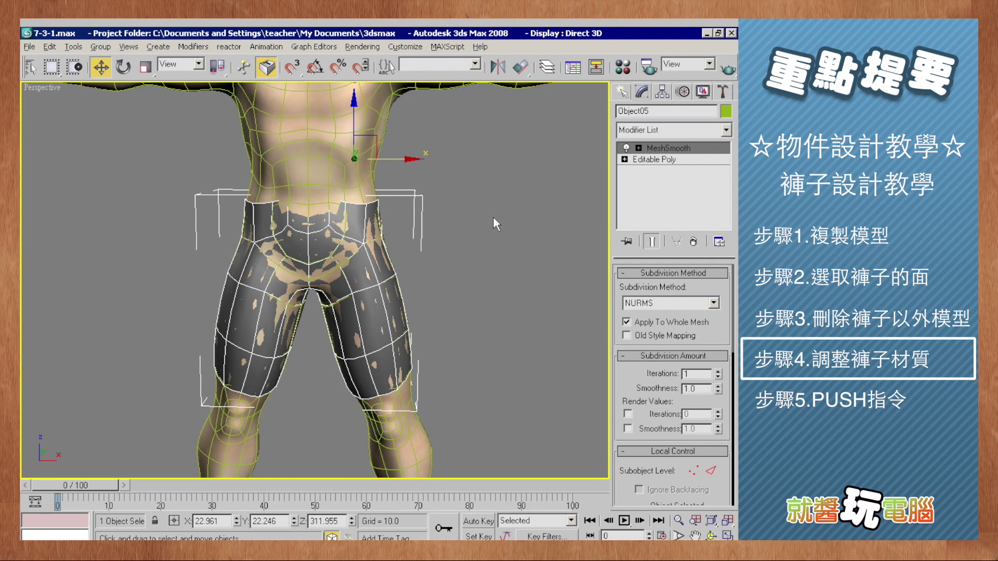
middle_click_drag(463, 262, 468, 255)
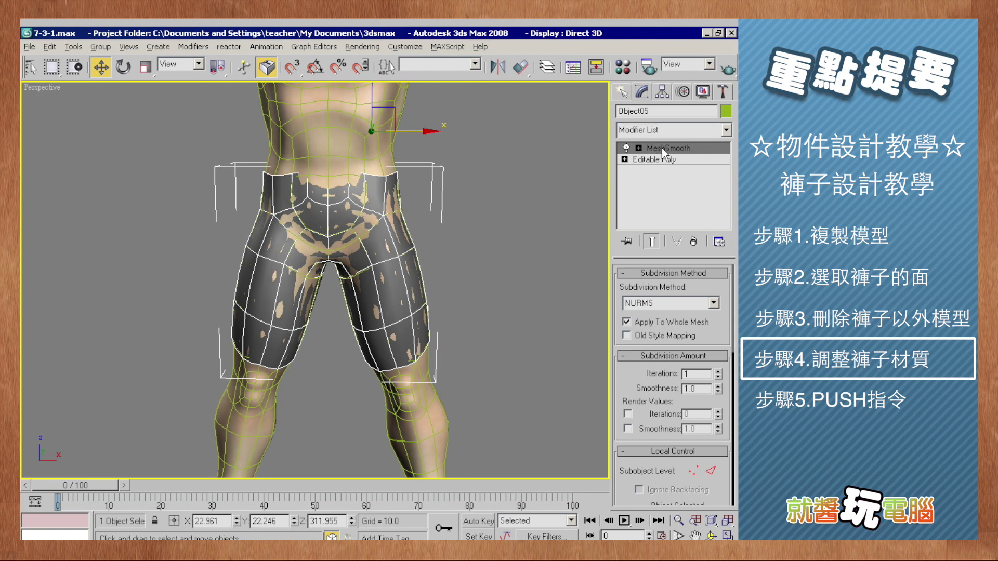
left_click(650, 160)
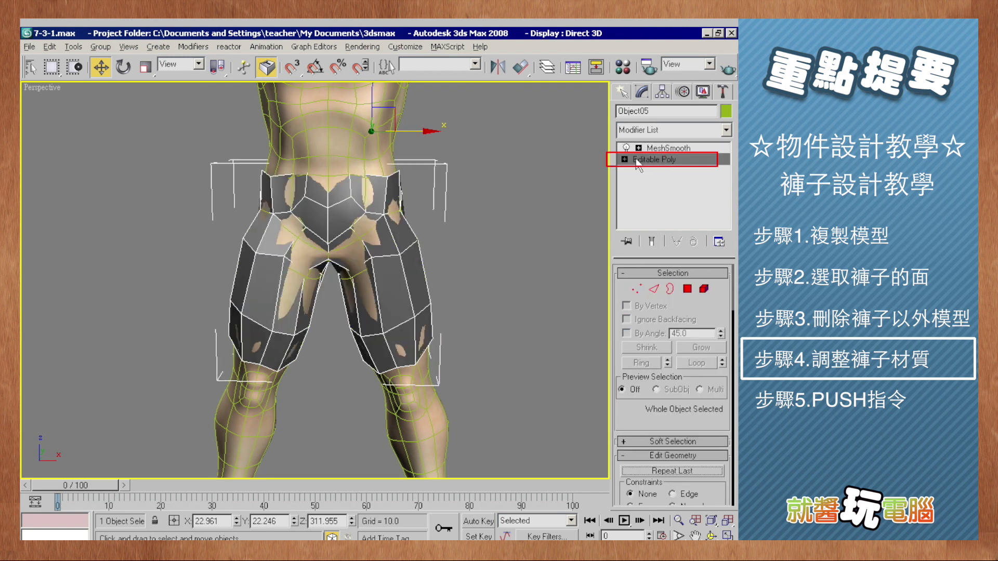
- With Show End Result on, add a Push modifier at 0.95 to lift the pants off the legs
left_click(651, 242)
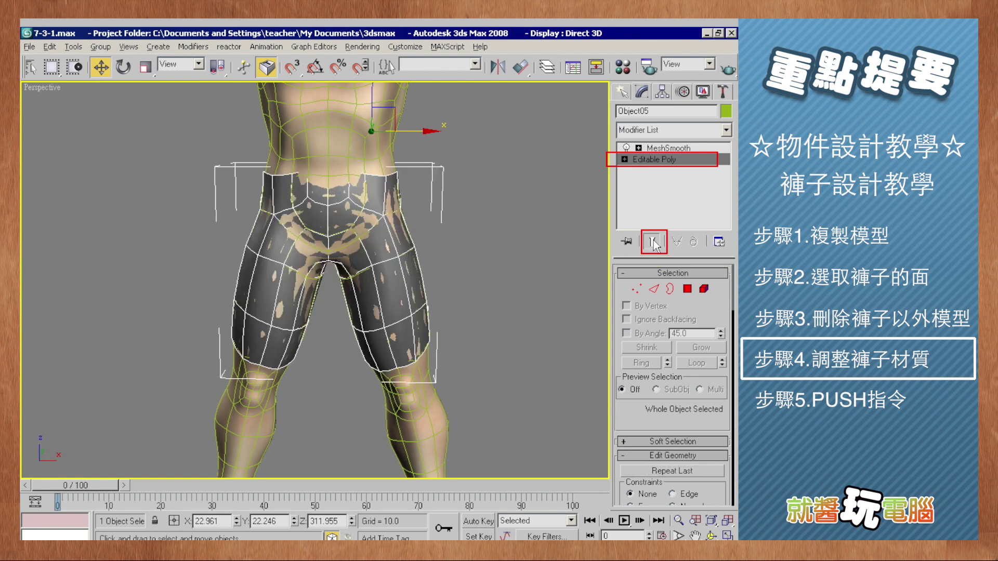
left_click(726, 129)
scroll(675, 312, "down", 5)
scroll(675, 312, "down", 5)
scroll(676, 312, "down", 3)
scroll(676, 312, "down", 1)
scroll(675, 312, "down", 1)
left_click_drag(736, 353, 735, 308)
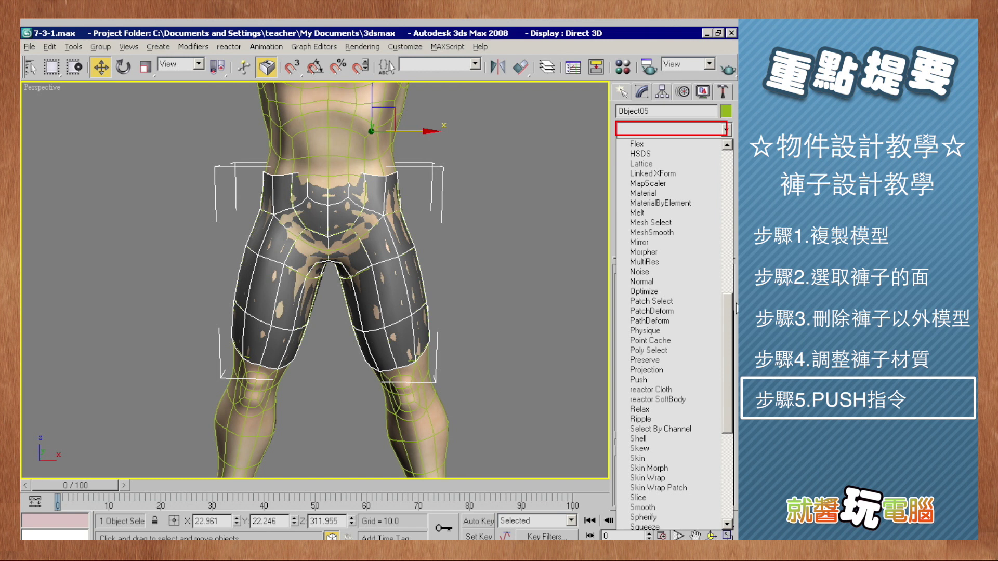
left_click_drag(736, 308, 736, 313)
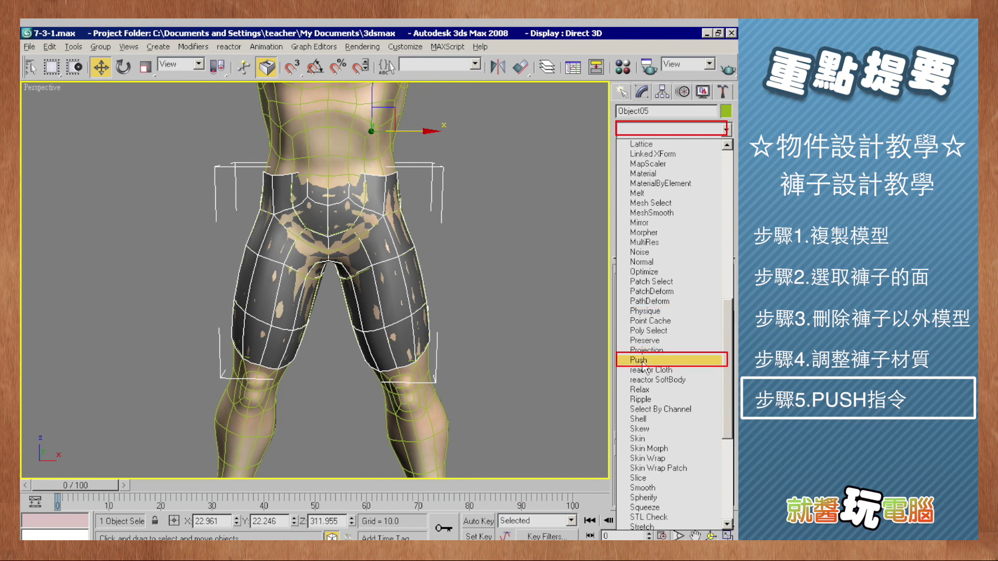
left_click(638, 360)
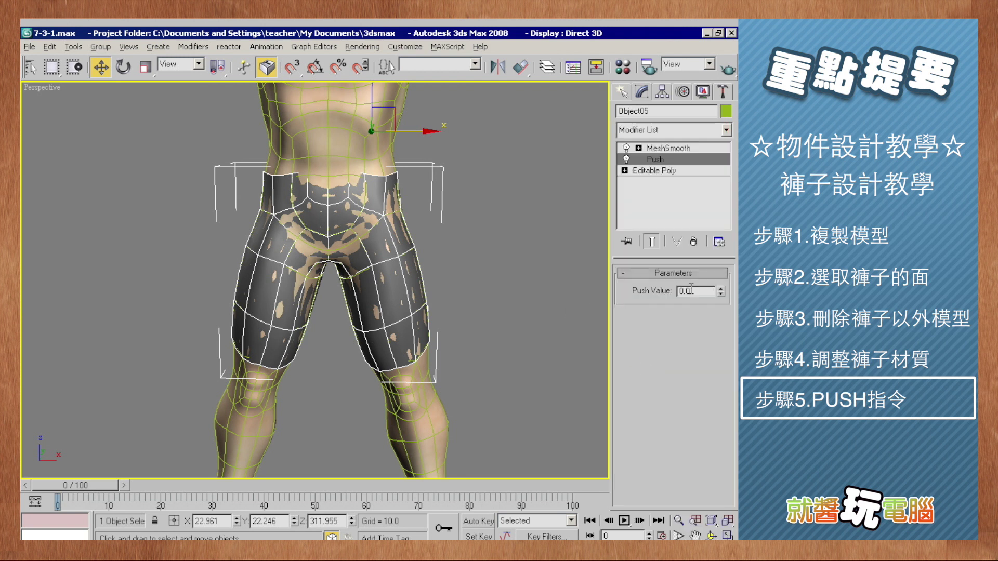
left_click_drag(722, 295, 720, 231)
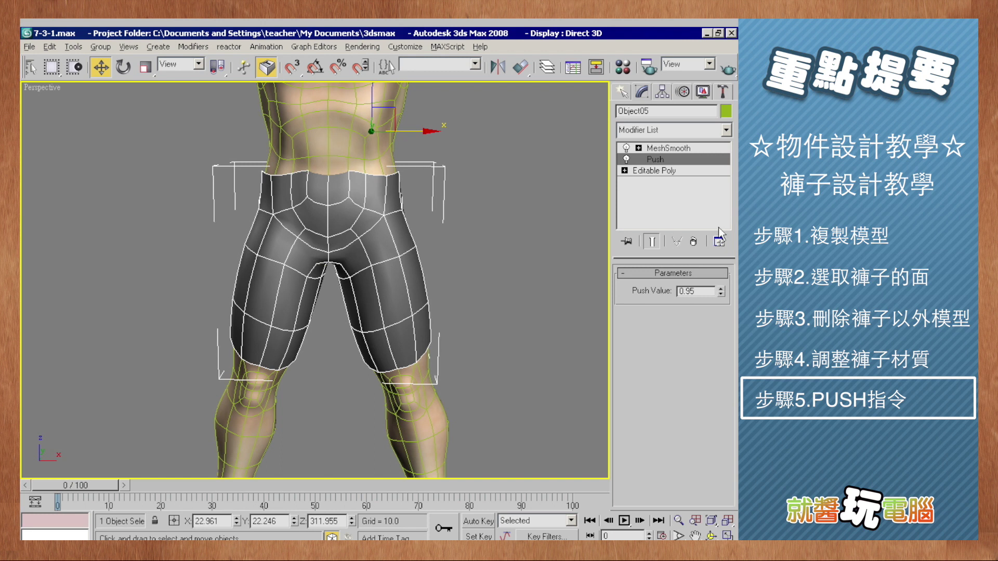
left_click(516, 298)
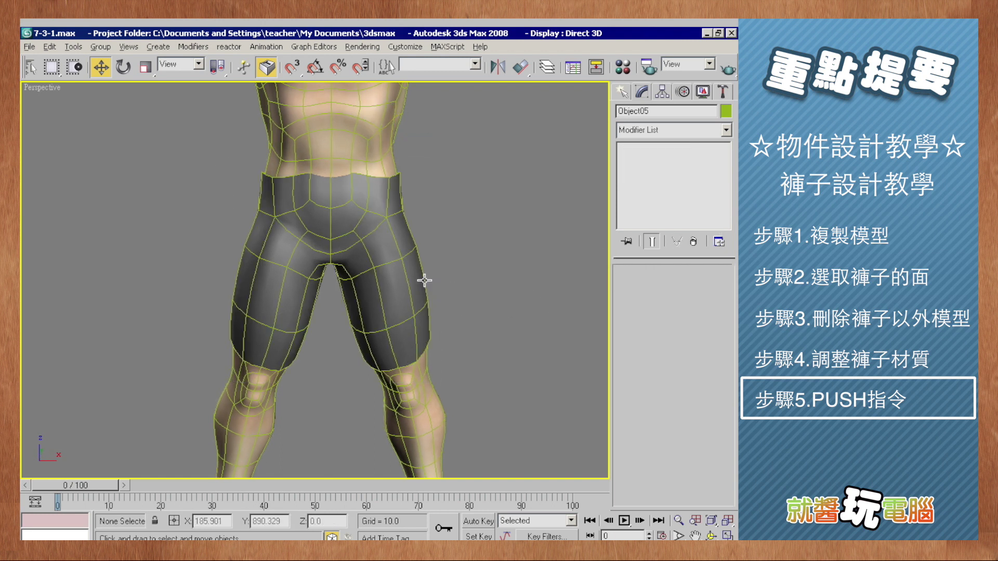
middle_click_drag(517, 298, 463, 291)
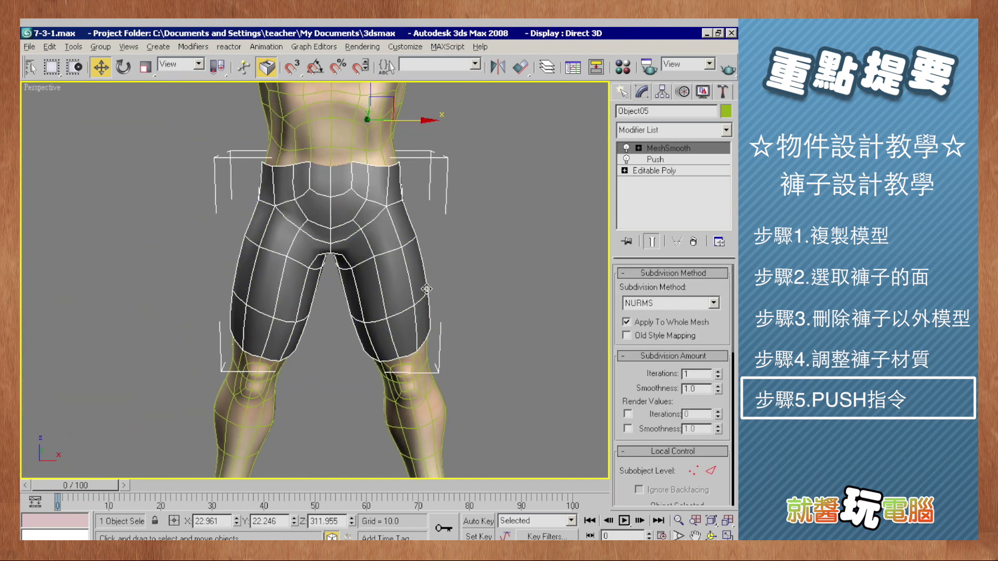
left_click(408, 275)
left_click(710, 535)
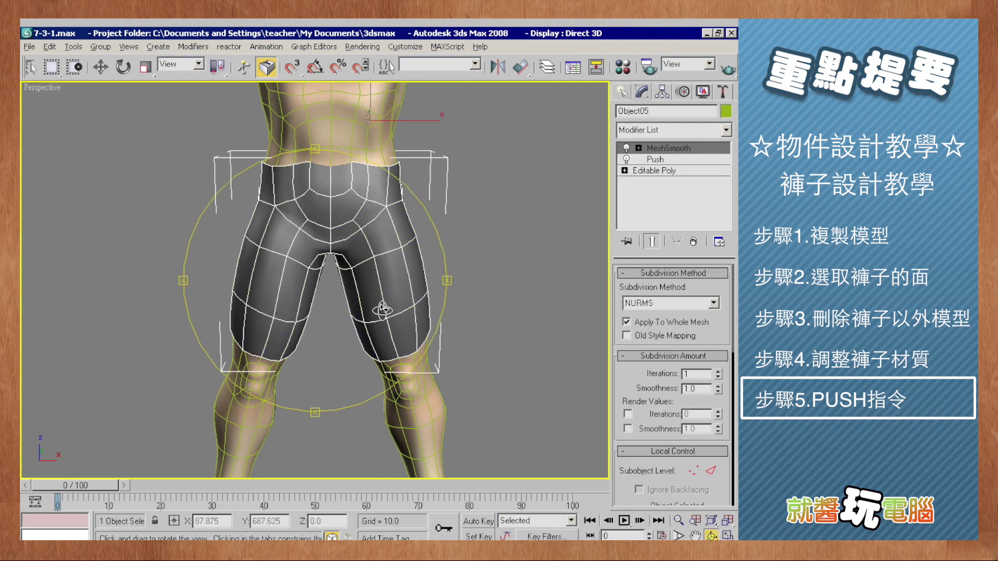
mouse_move(391, 308)
left_mouse_down()
mouse_move(338, 271)
mouse_move(316, 285)
mouse_move(378, 264)
mouse_move(325, 275)
left_mouse_up()
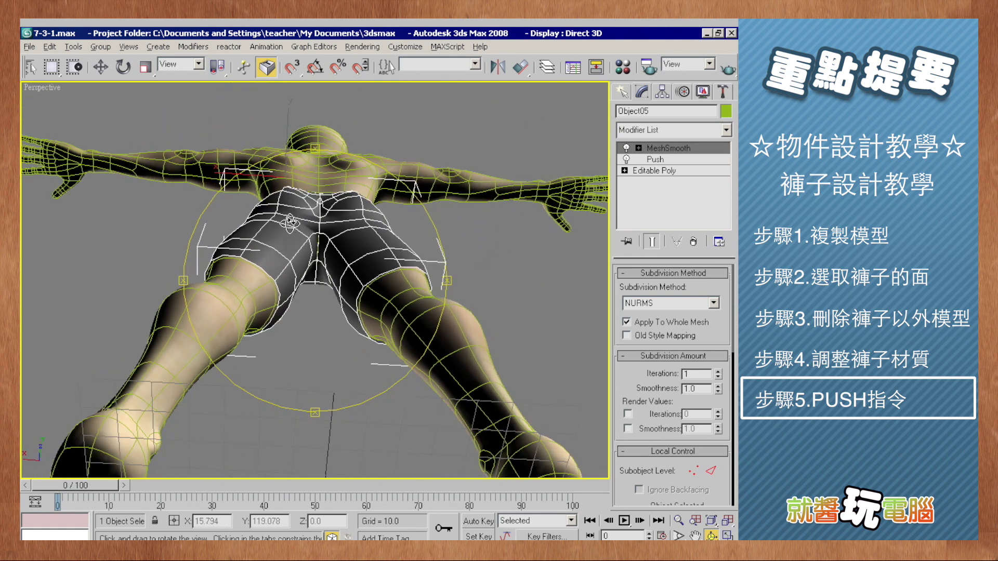
left_click_drag(325, 275, 415, 250)
left_click(622, 92)
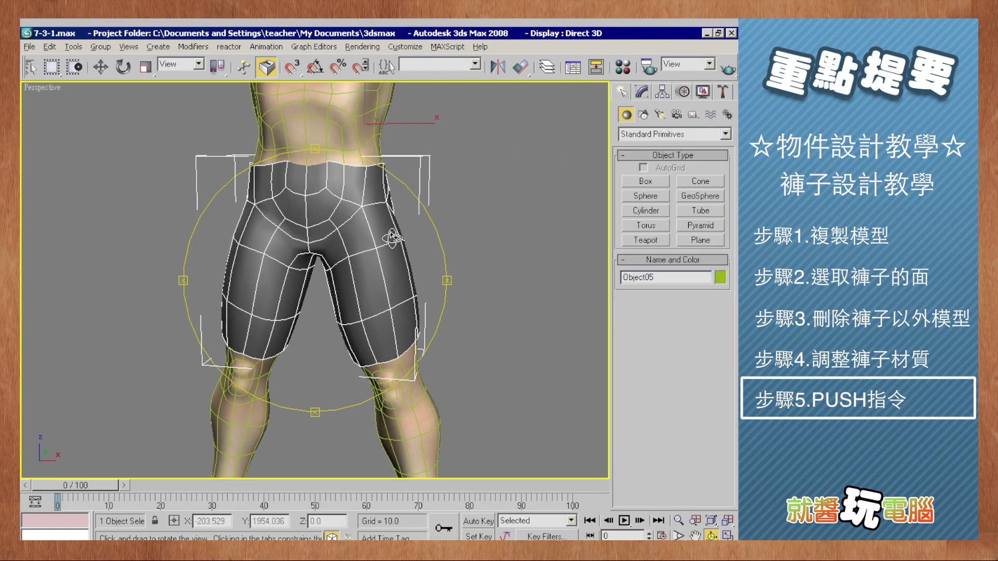
left_click(101, 66)
left_click(425, 185)
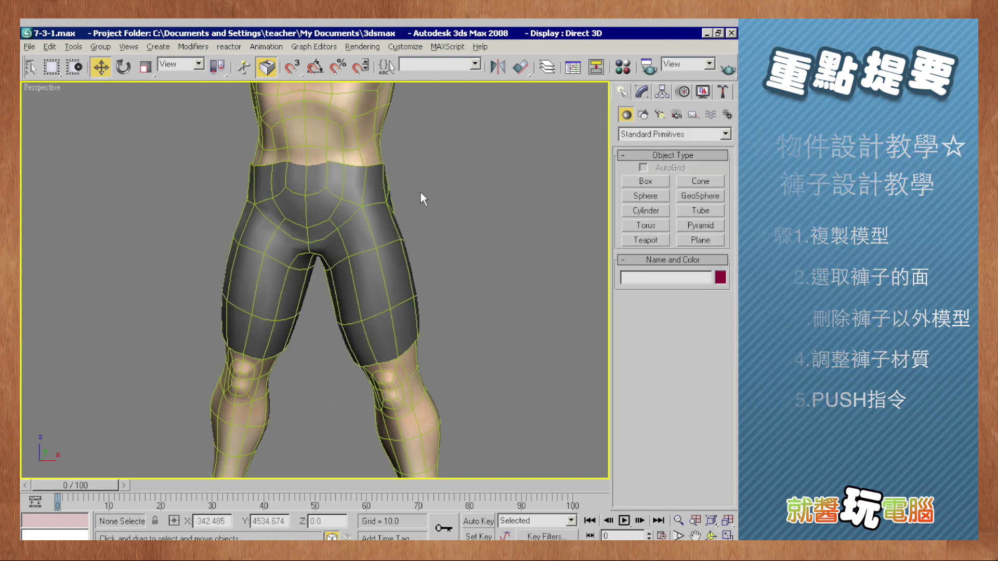